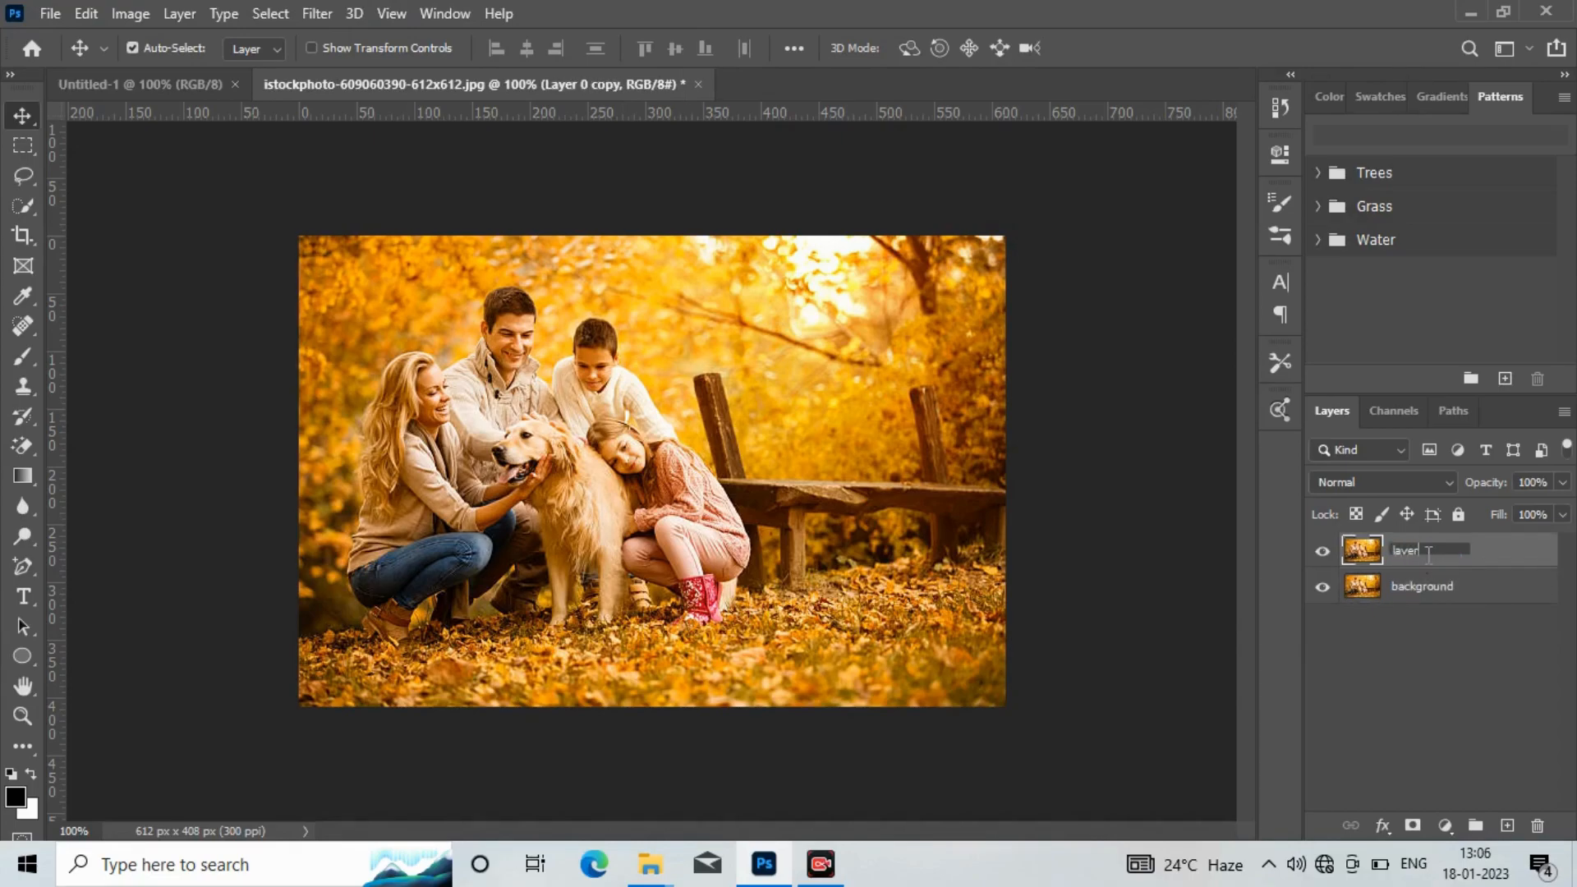
Confirm the top photo layer's name as layer1, and add a black-filled layer directly above the background layer
left_click(1414, 705)
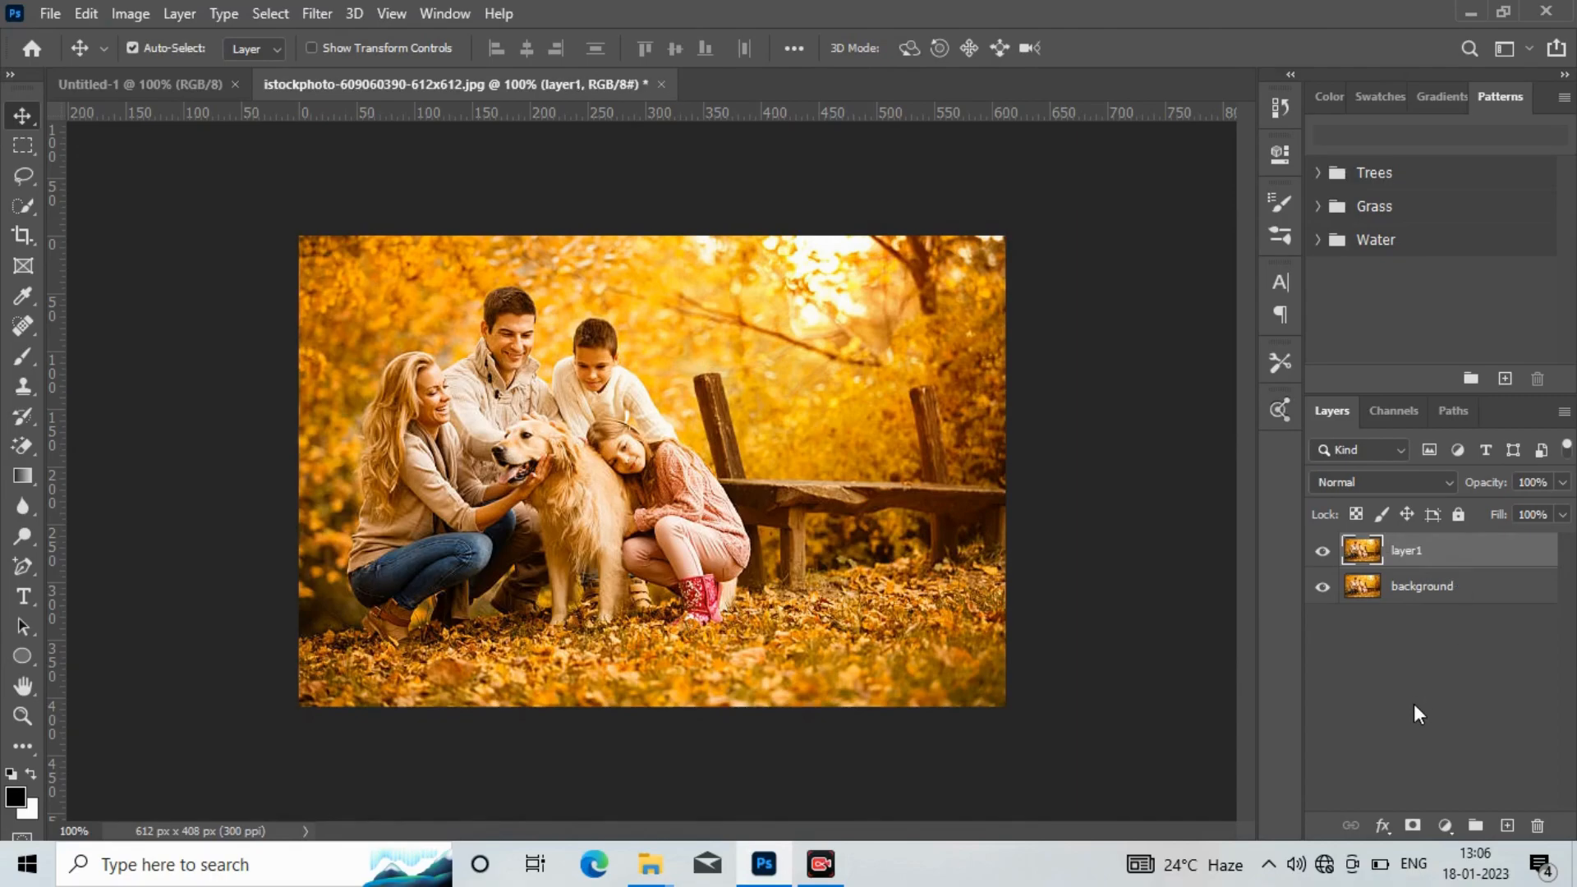
left_click(1433, 588)
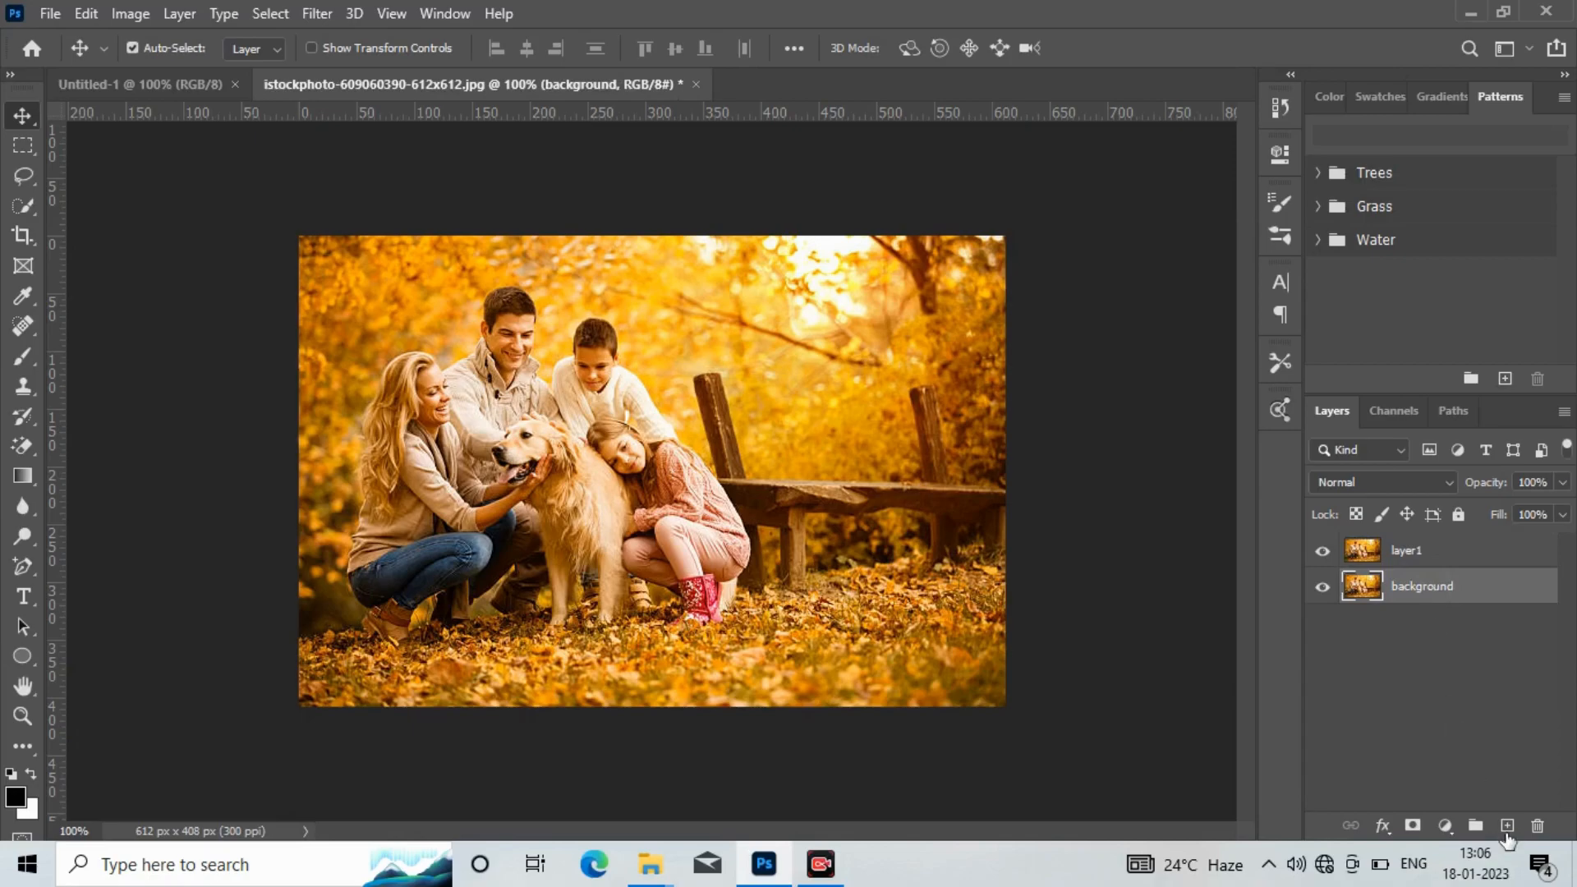
left_click(1509, 825)
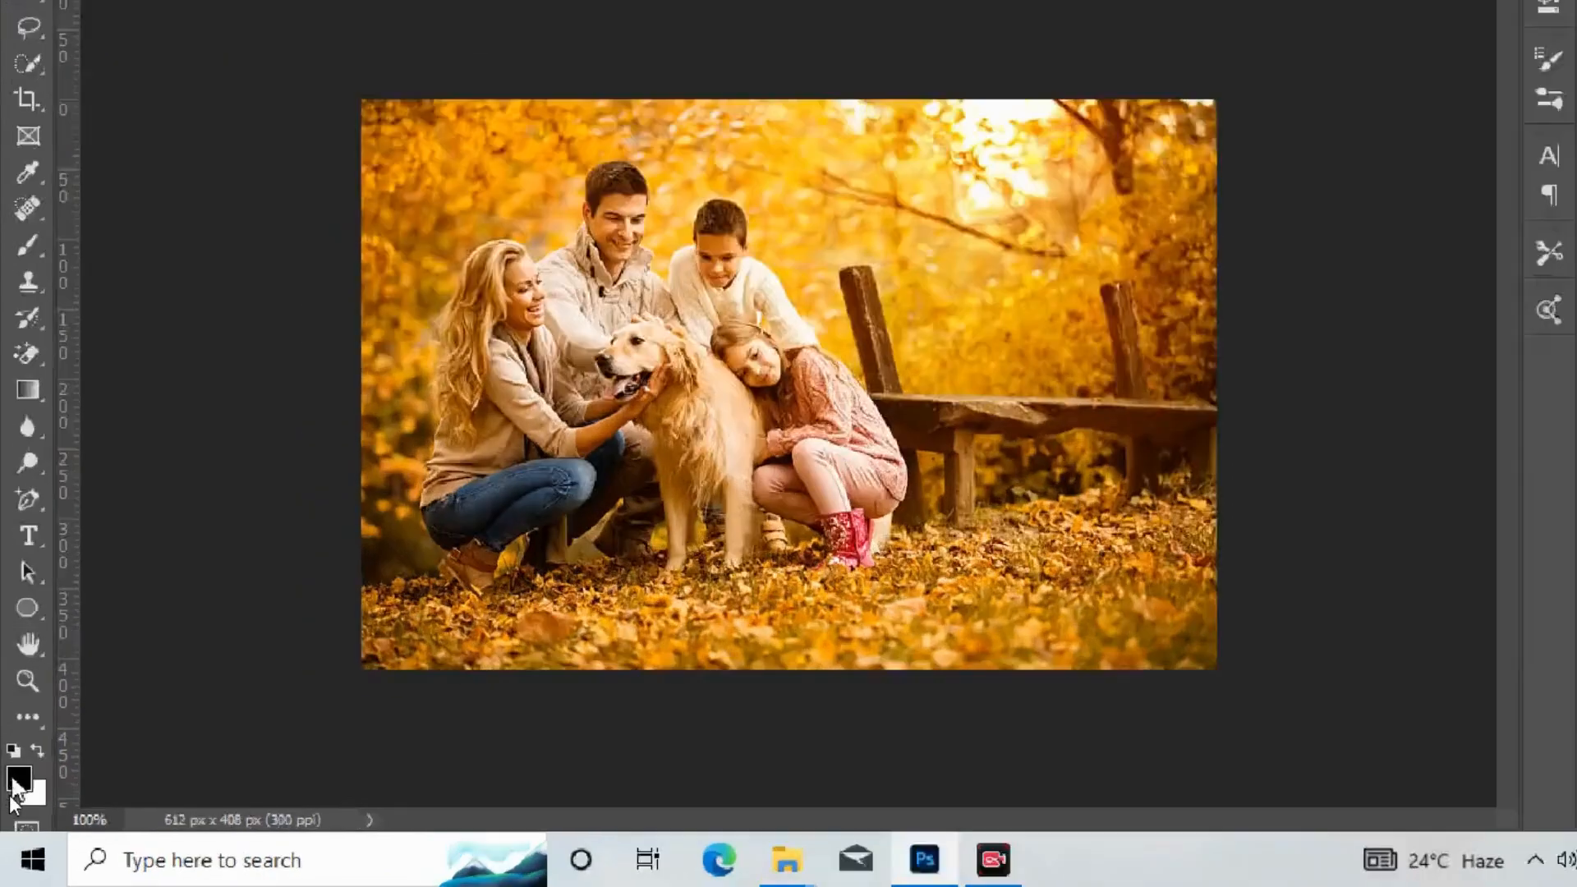
key("ctrl")
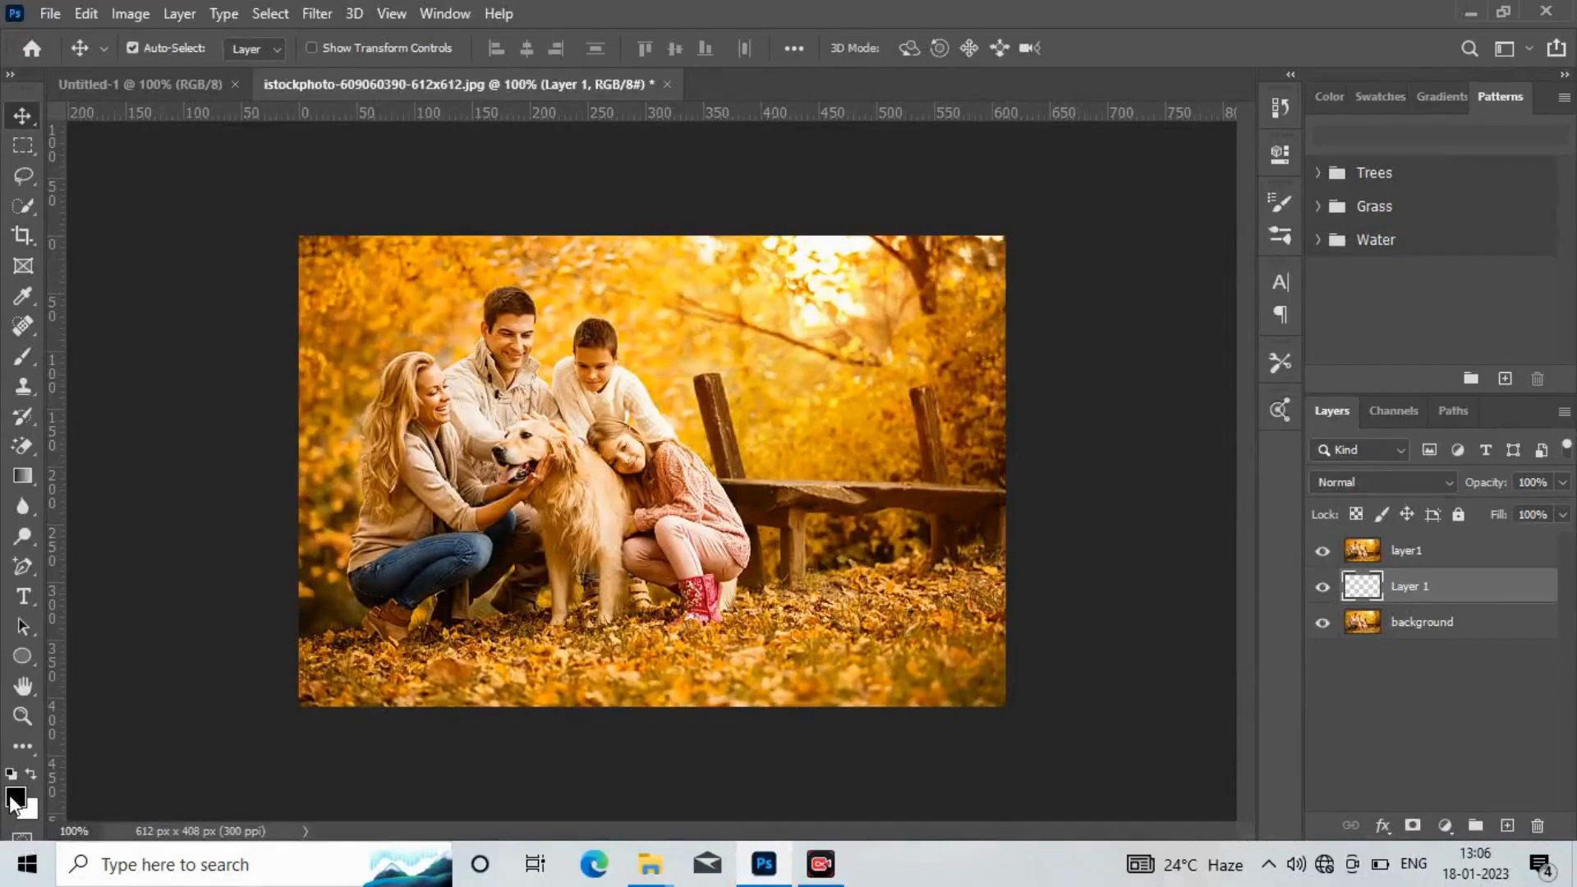
key("alt+BackSpace")
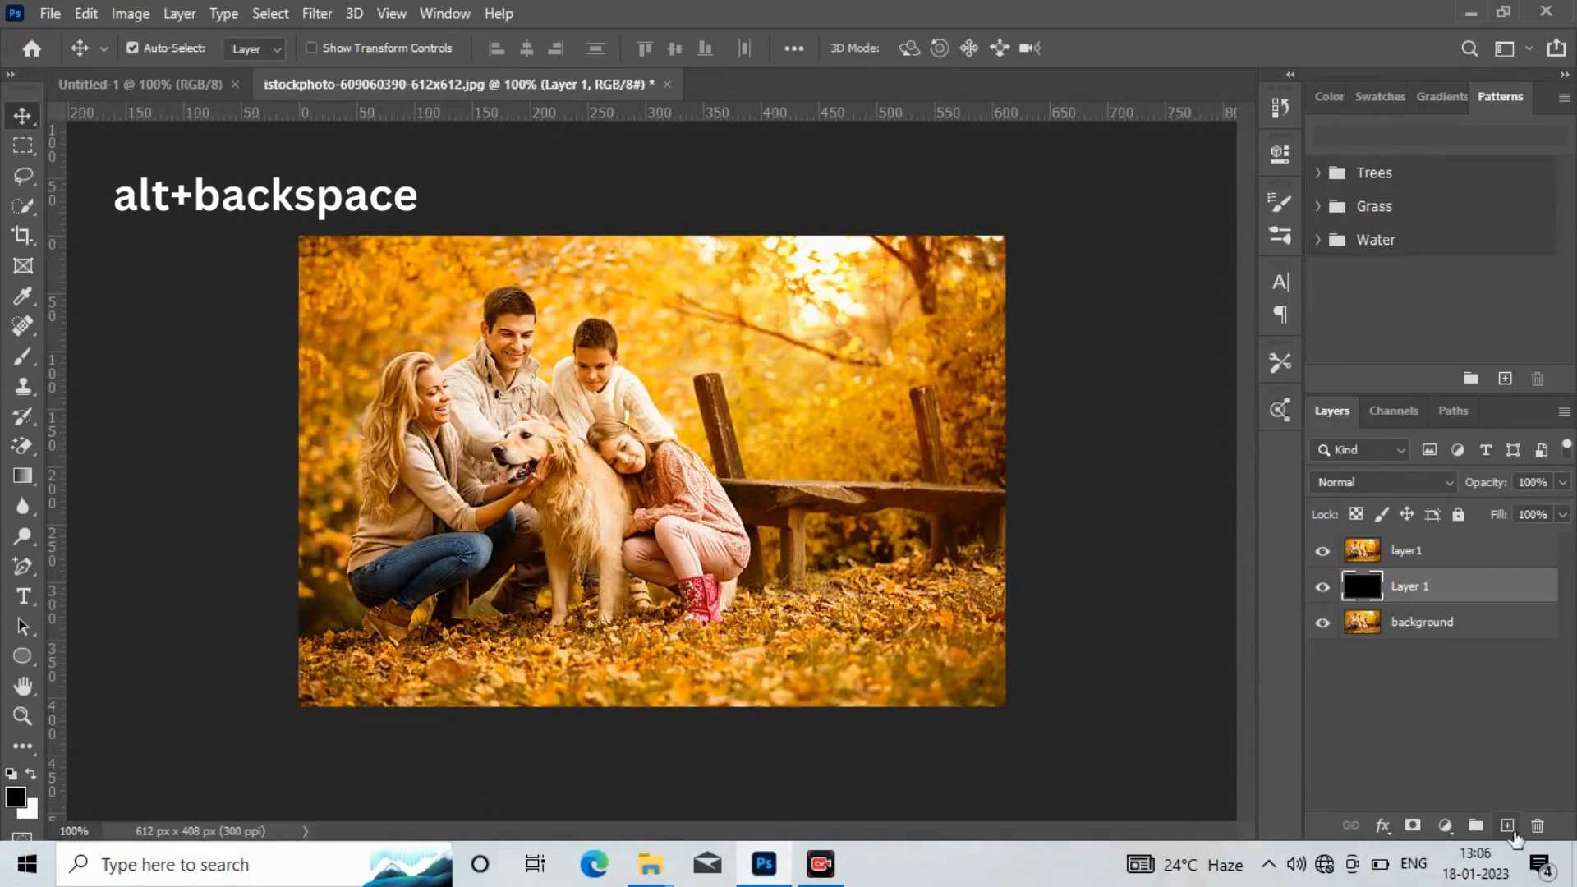
Add an empty layer above the black layer and set the rectangular marquee to a fixed size of 90 × 90 px
left_click(1508, 826)
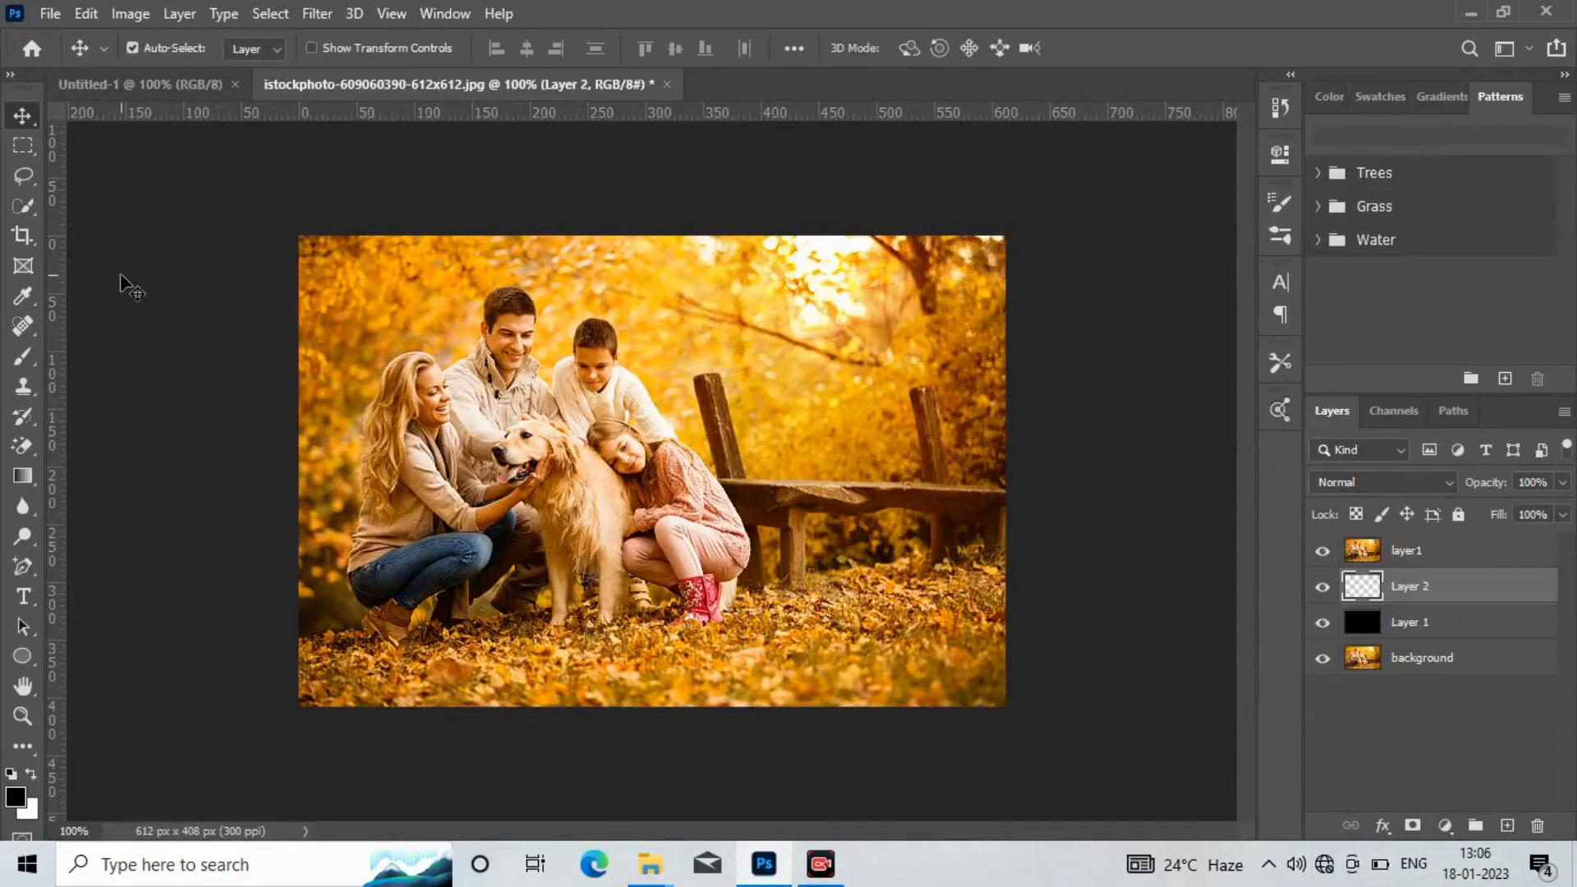
left_click(21, 148)
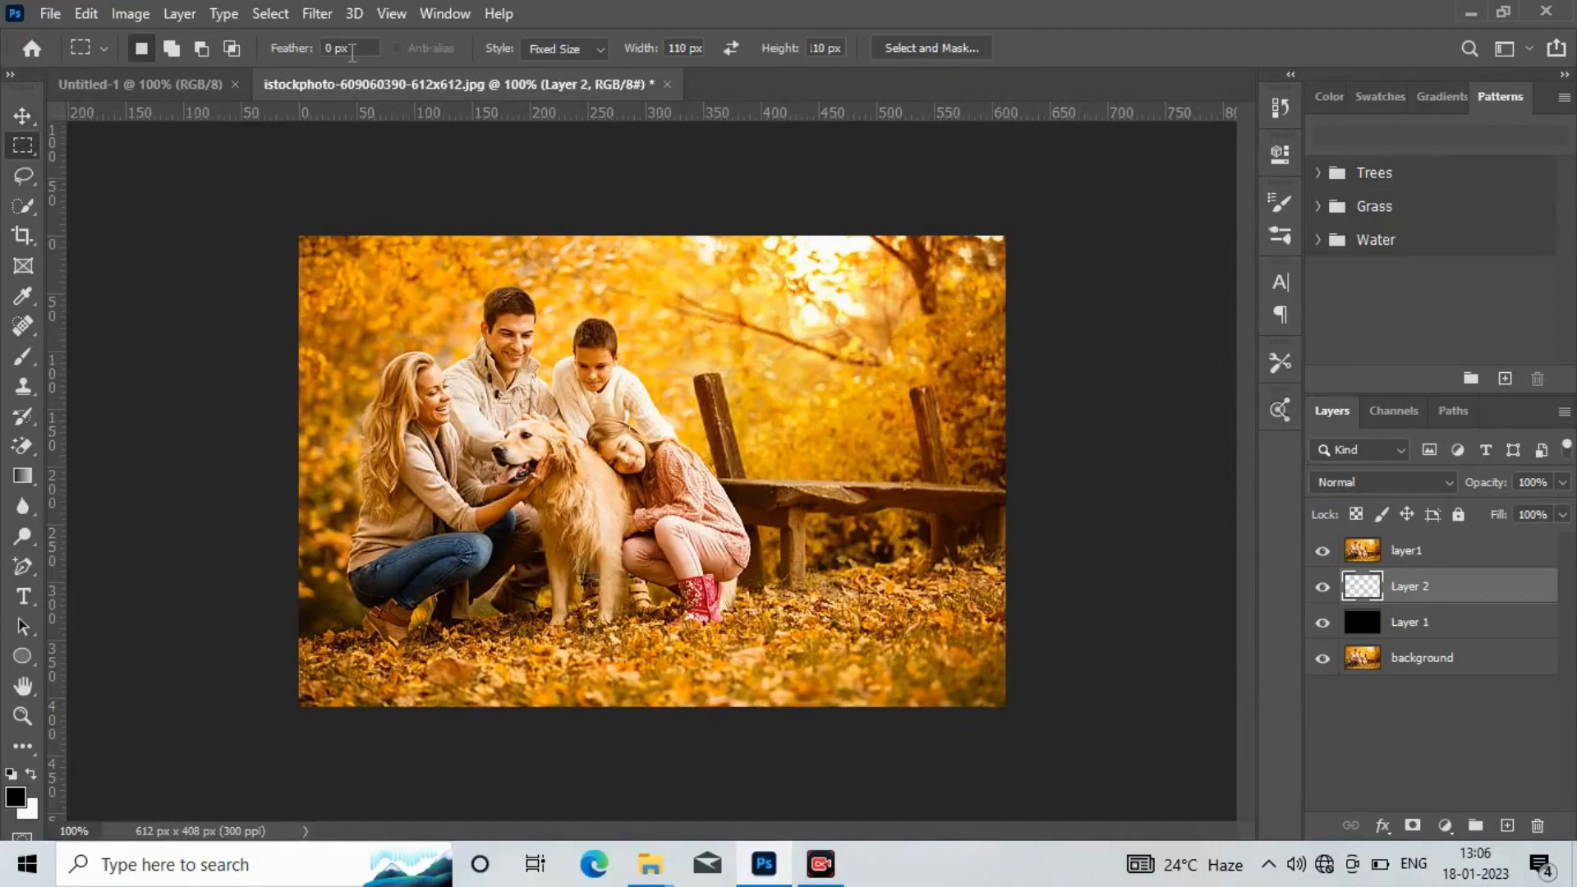
left_click(585, 51)
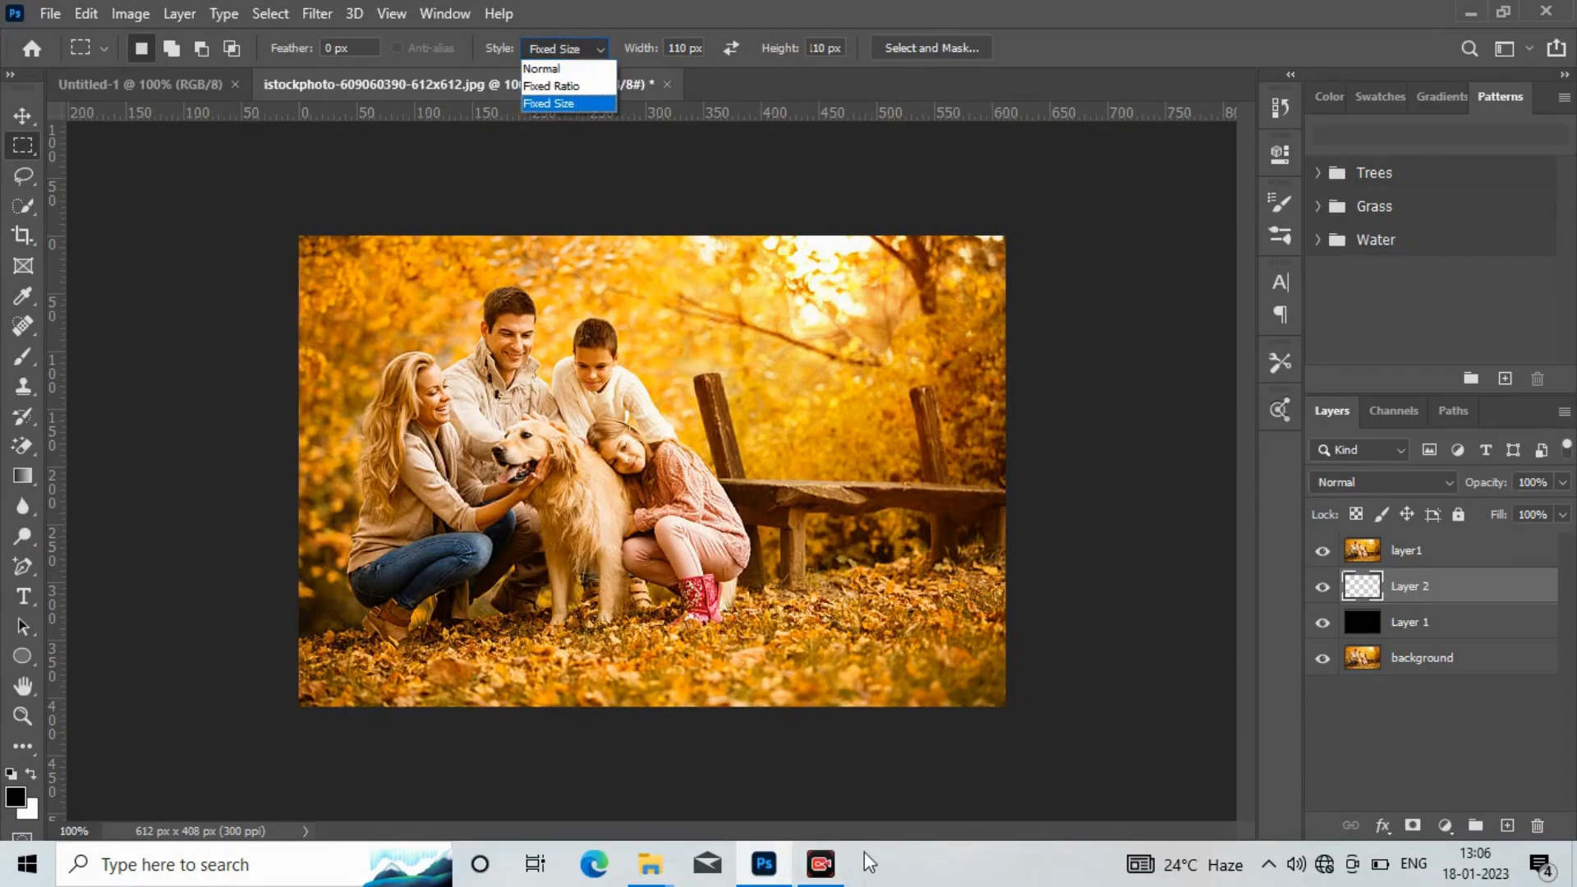
left_click(825, 866)
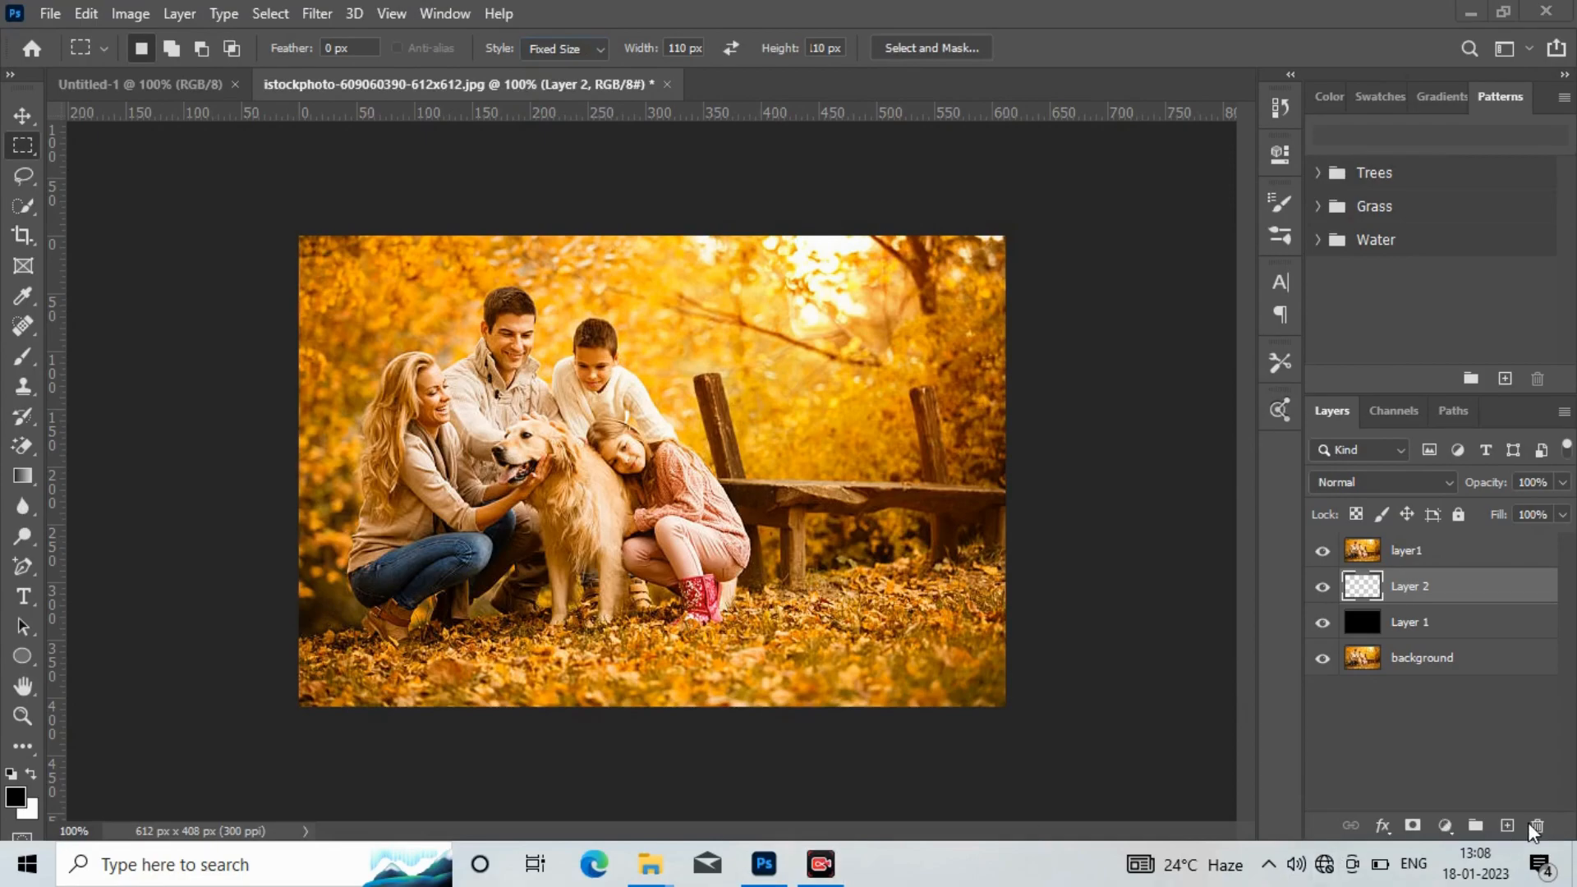
left_click(1520, 821)
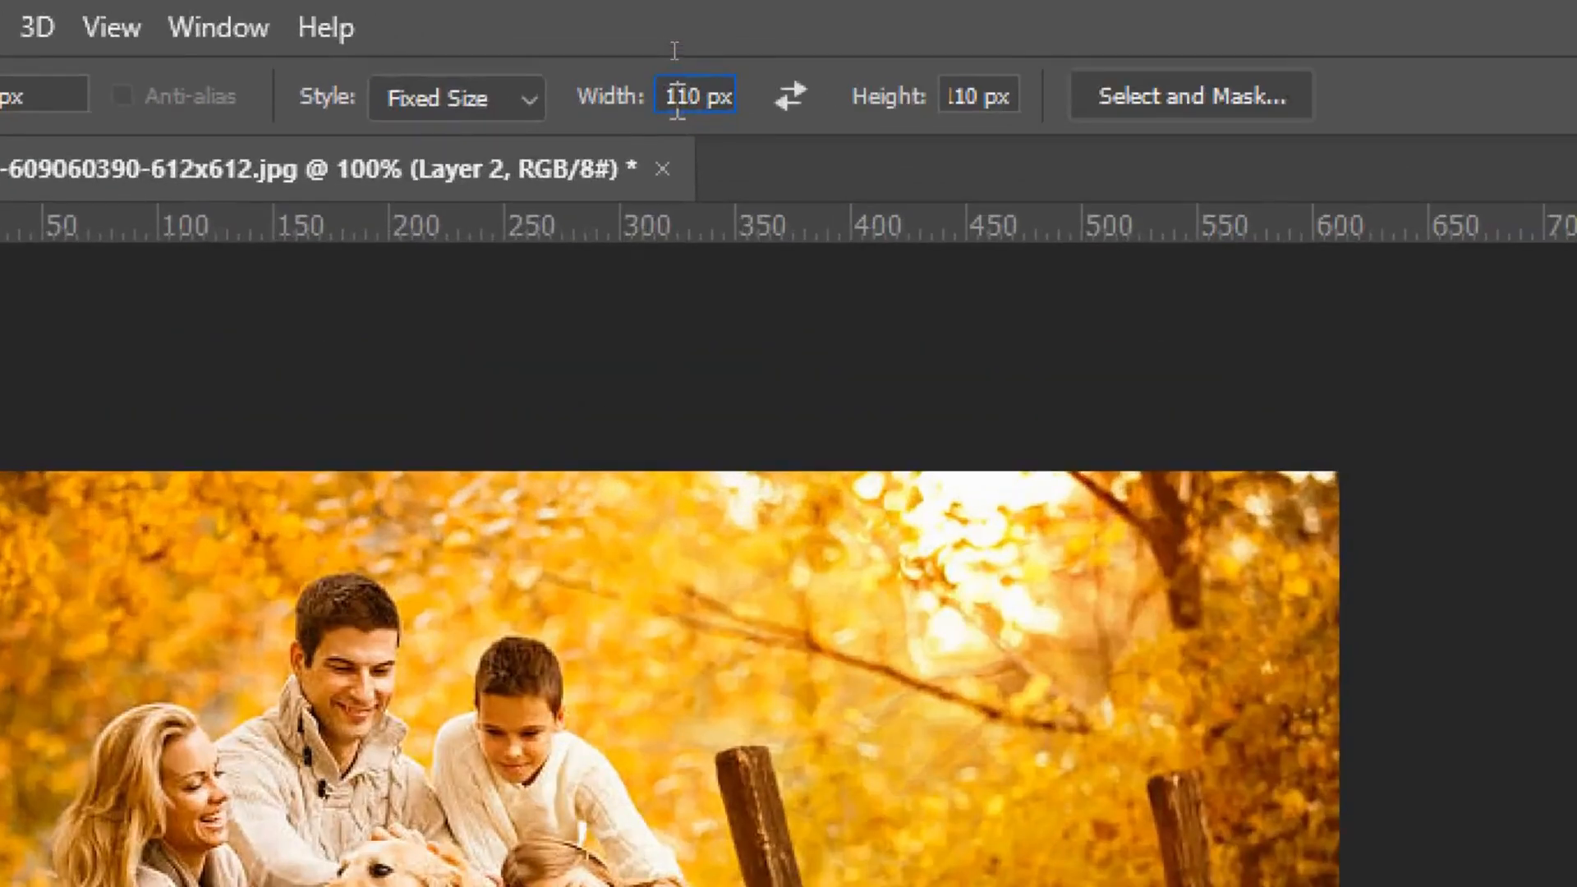
double_click(679, 97)
key("BackSpace")
type("90")
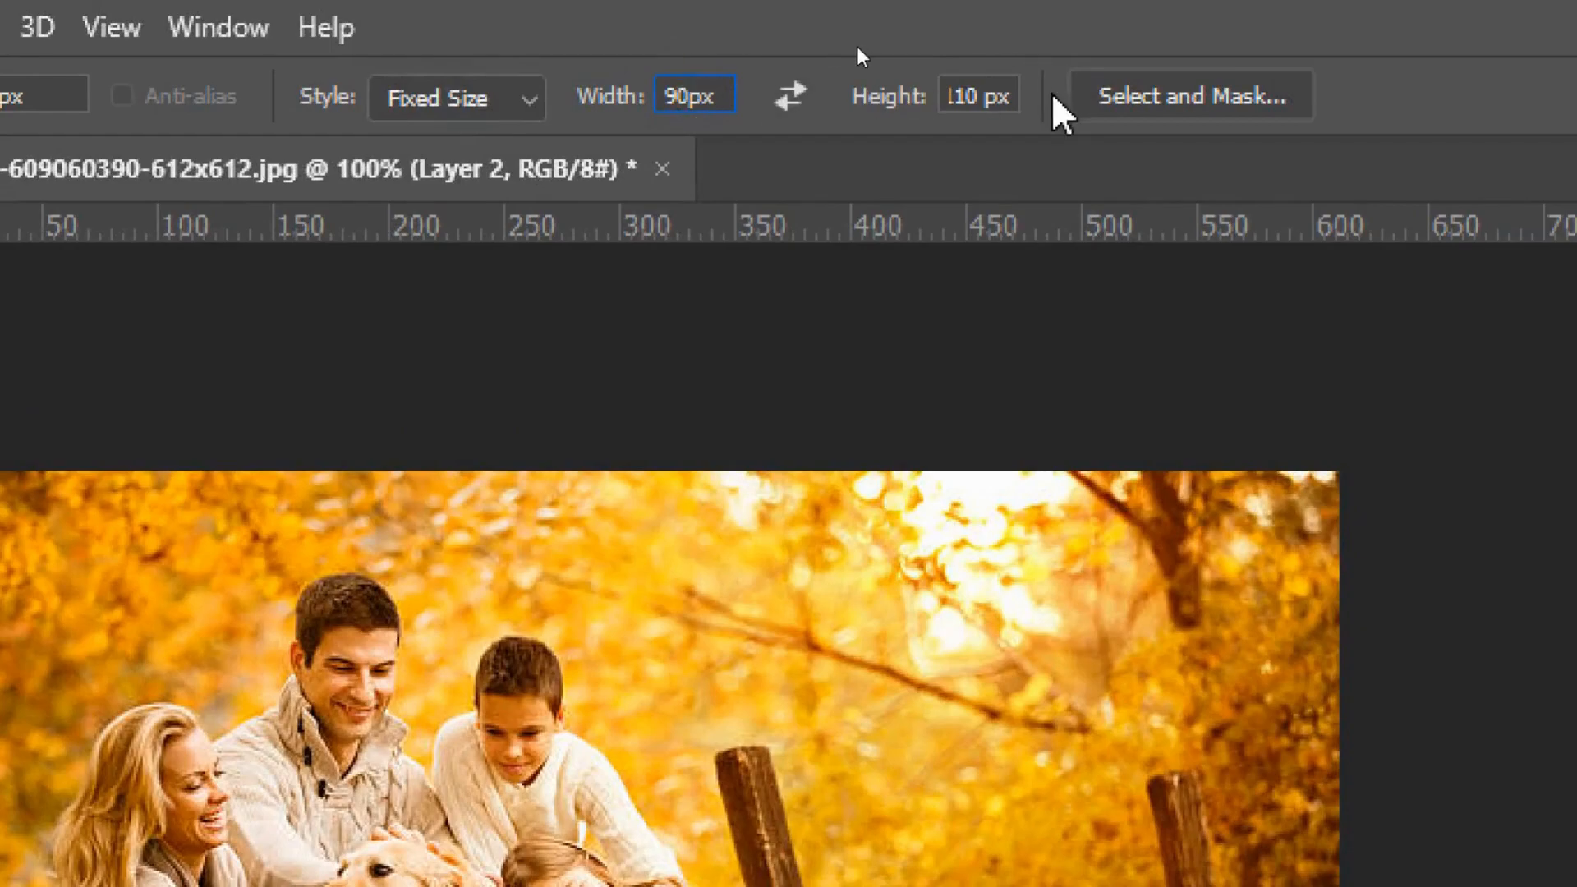
double_click(963, 97)
key("BackSpace")
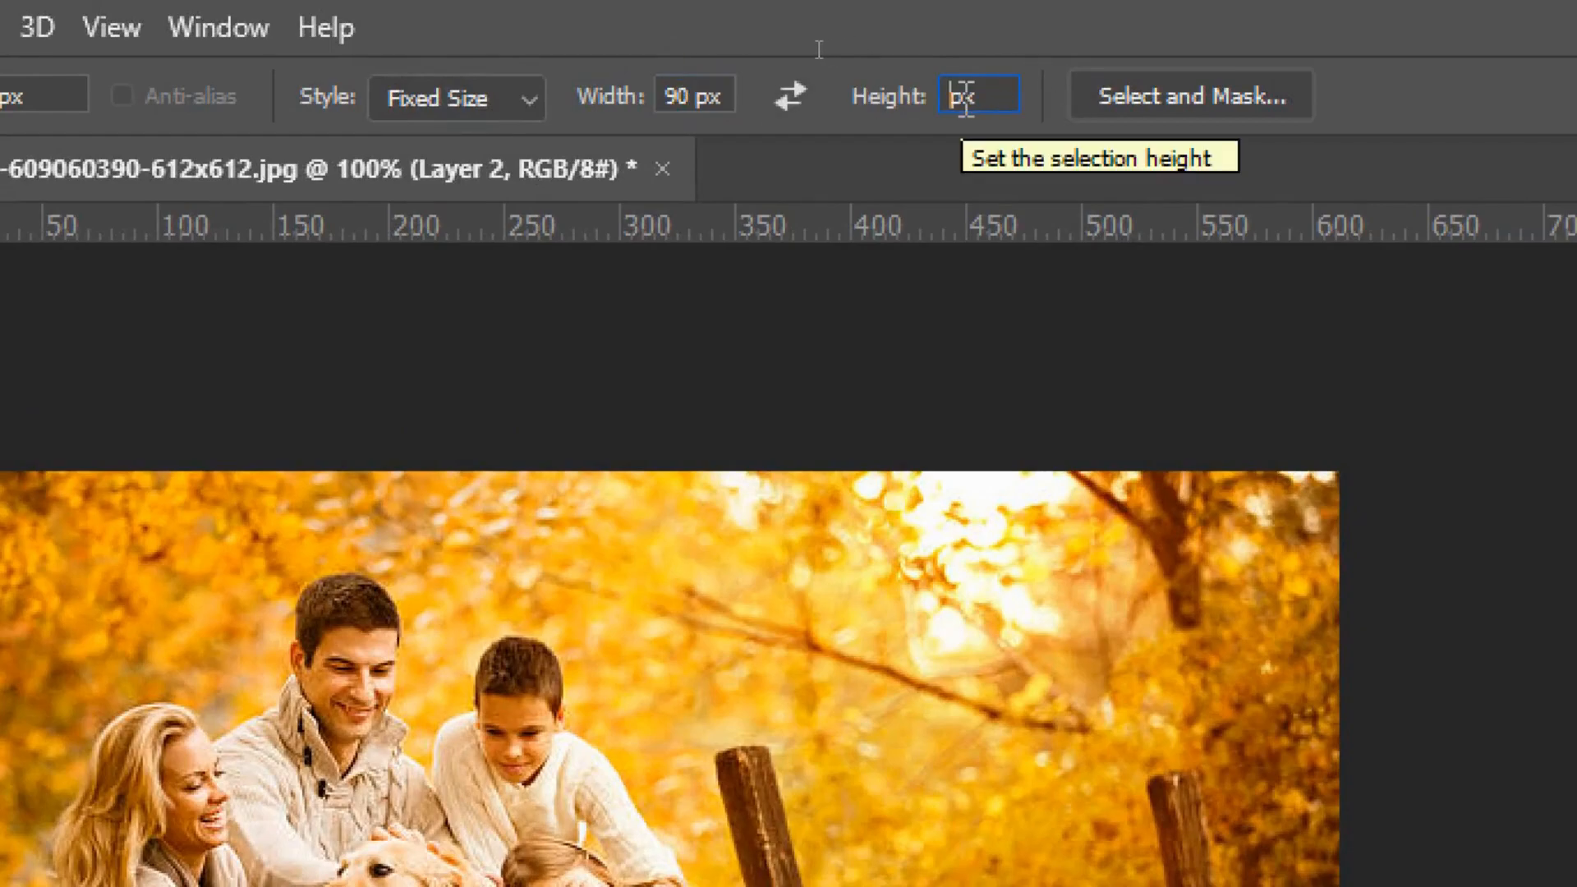
type("90")
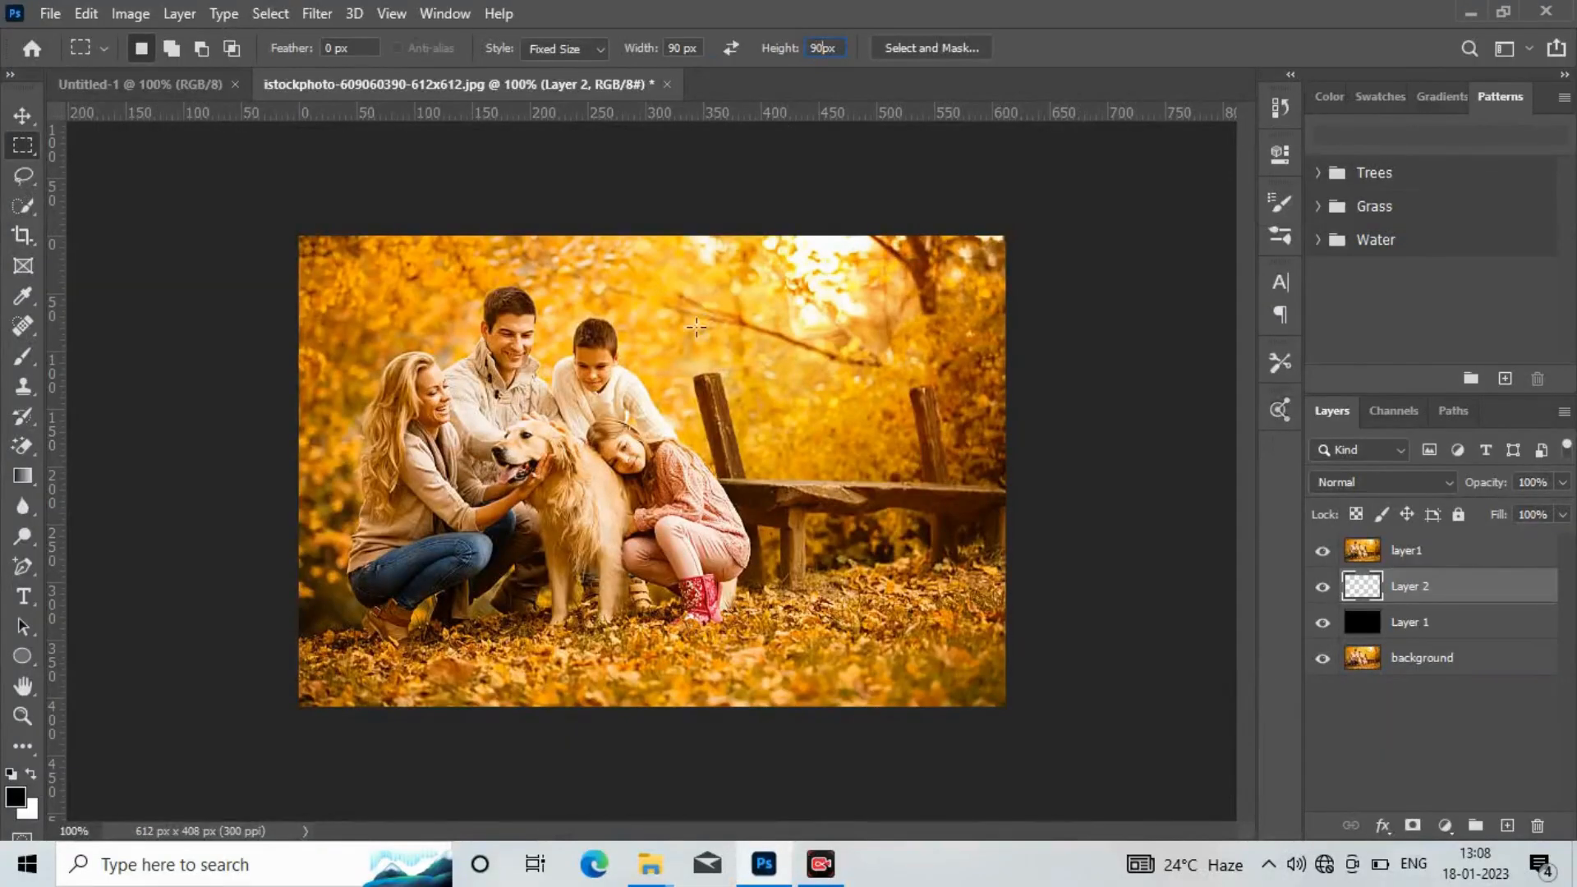
Fill the 90 px square selection around the man's head with black on Layer 2, and clip layer1 to it
left_click(462, 291)
left_click_drag(515, 358, 507, 344)
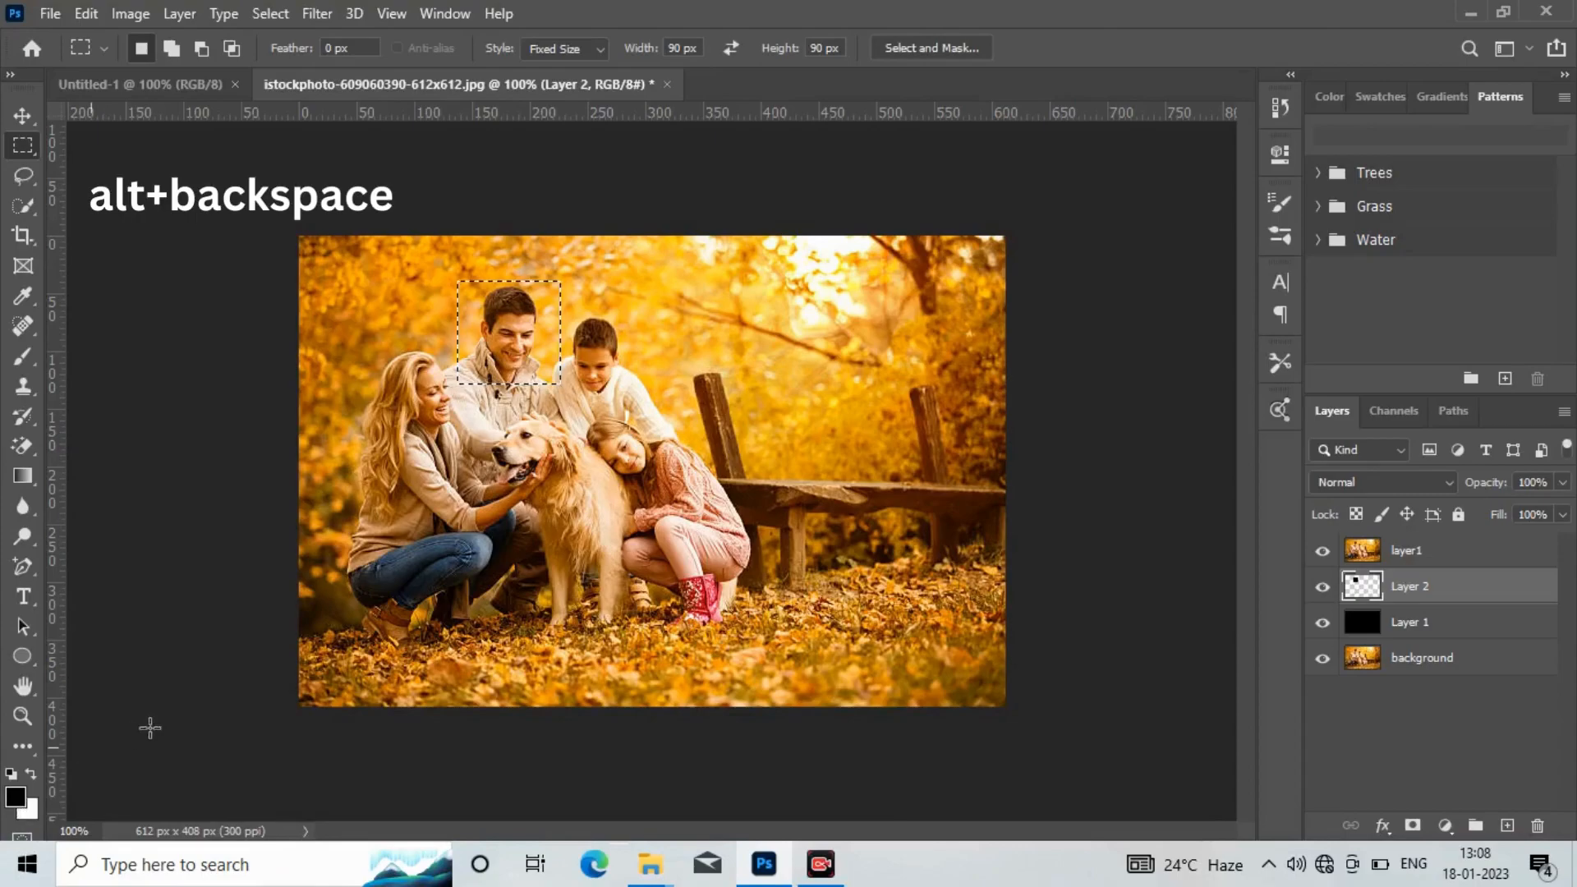
left_click(1386, 557)
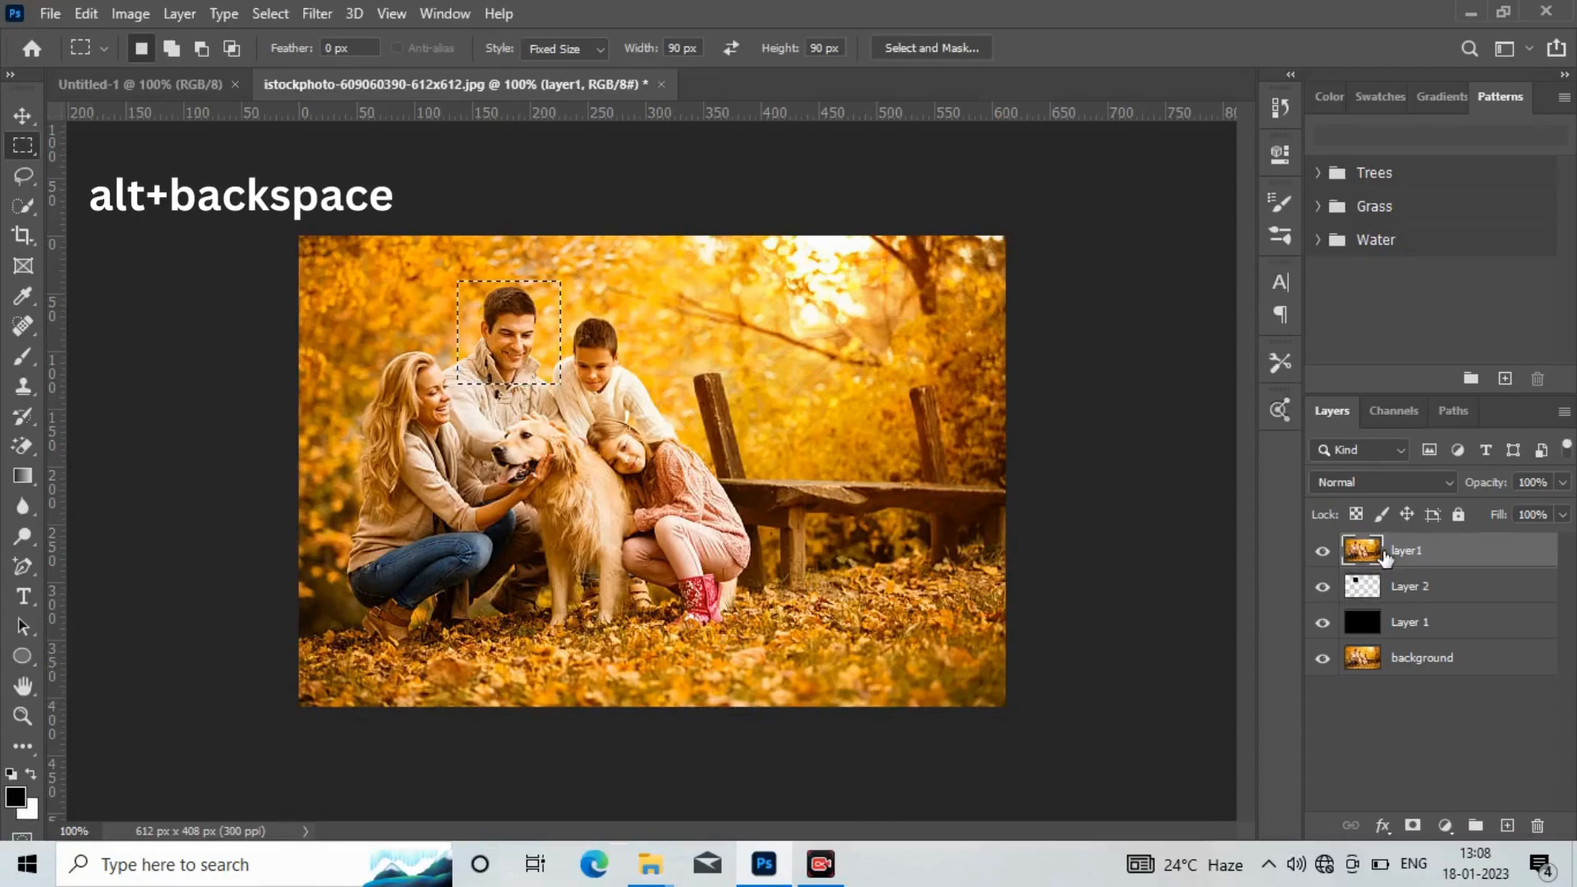
key("ctrl+alt+g")
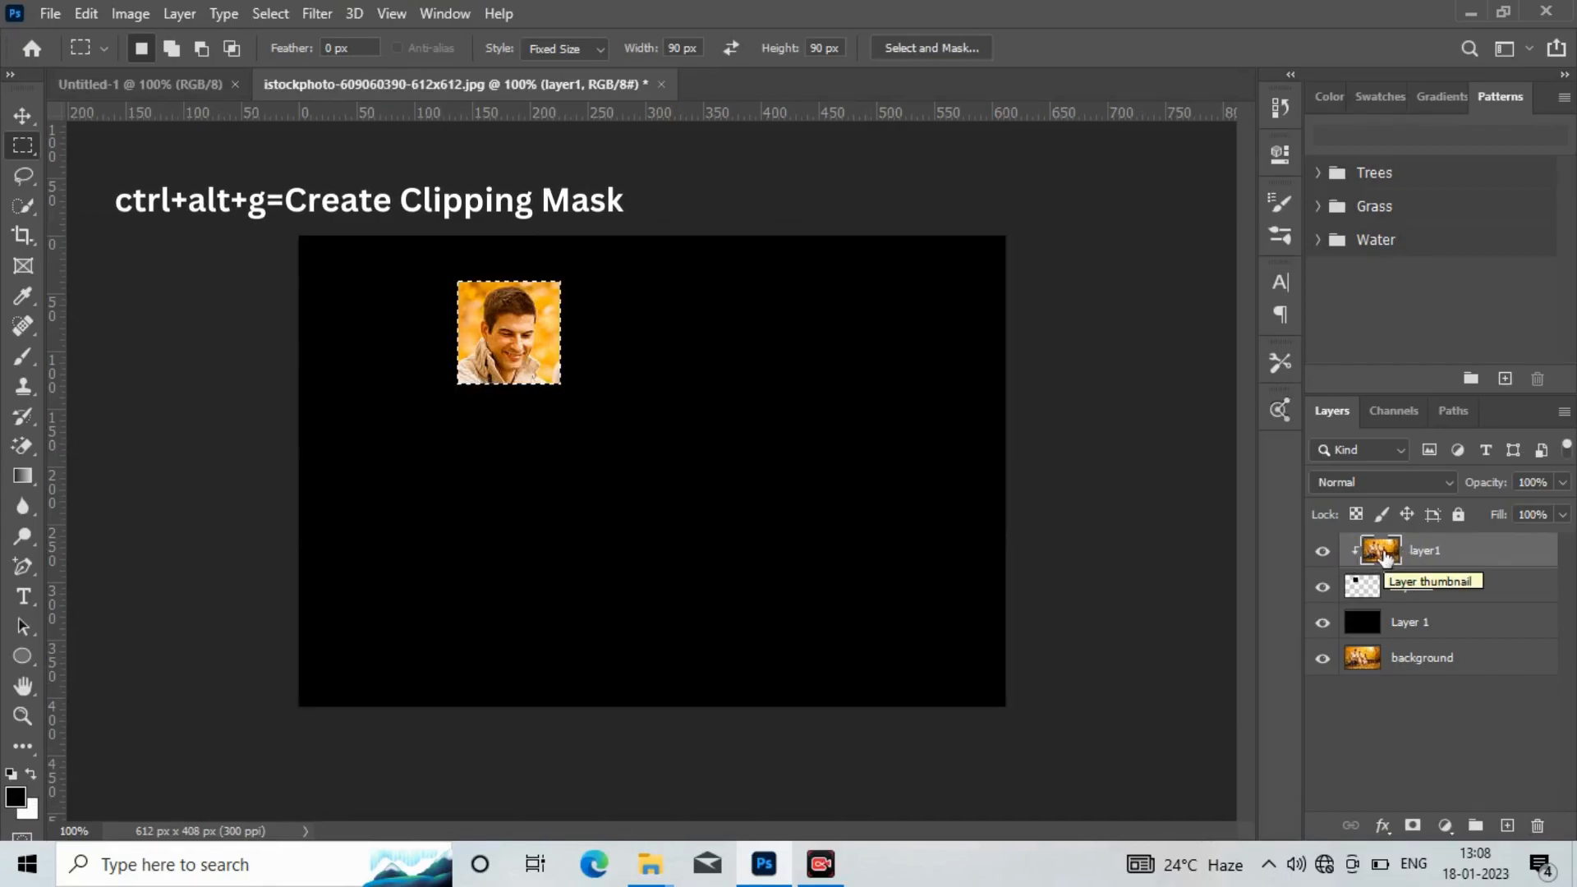
Add an empty layer above the black Layer 1 and set the marquee's fixed size to 110 × 110 px
left_click(1410, 627)
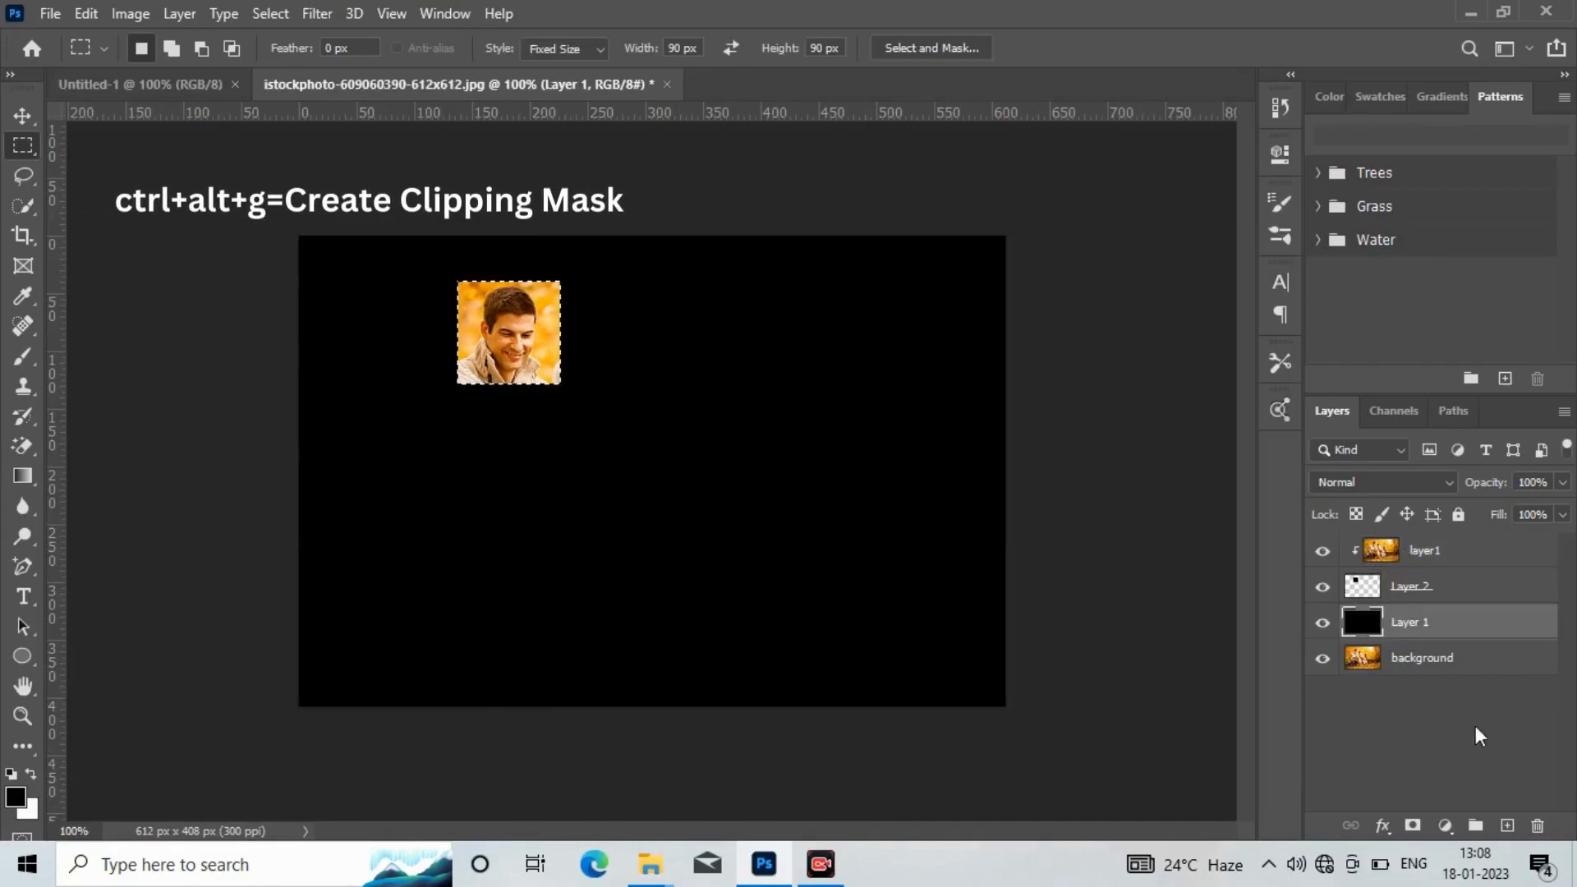
left_click(1508, 827)
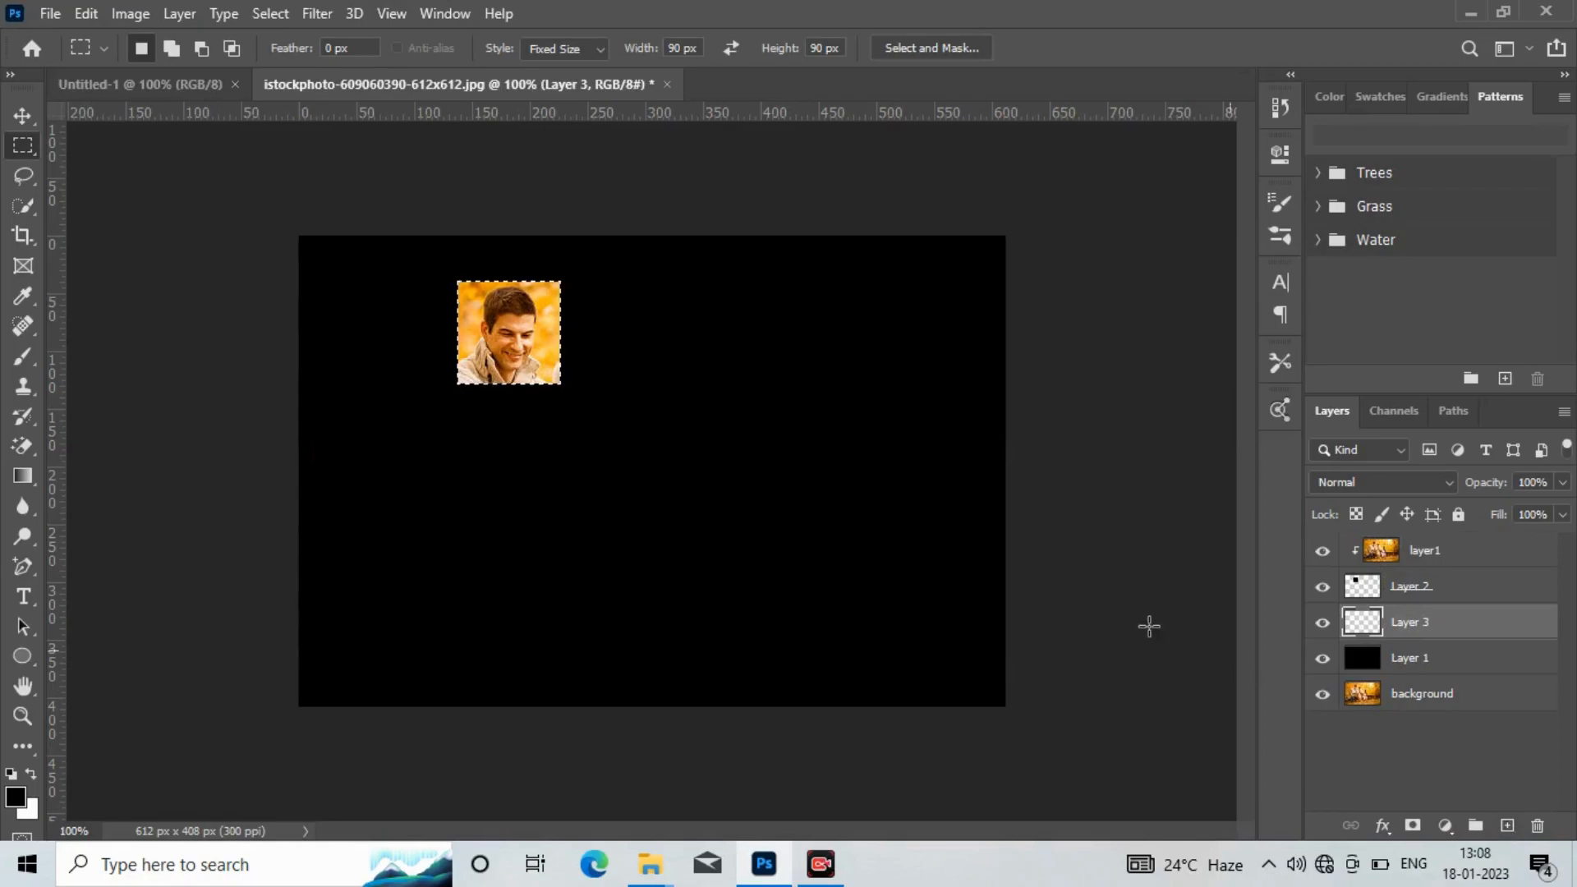
left_click_drag(765, 351, 233, 141)
left_click(672, 48)
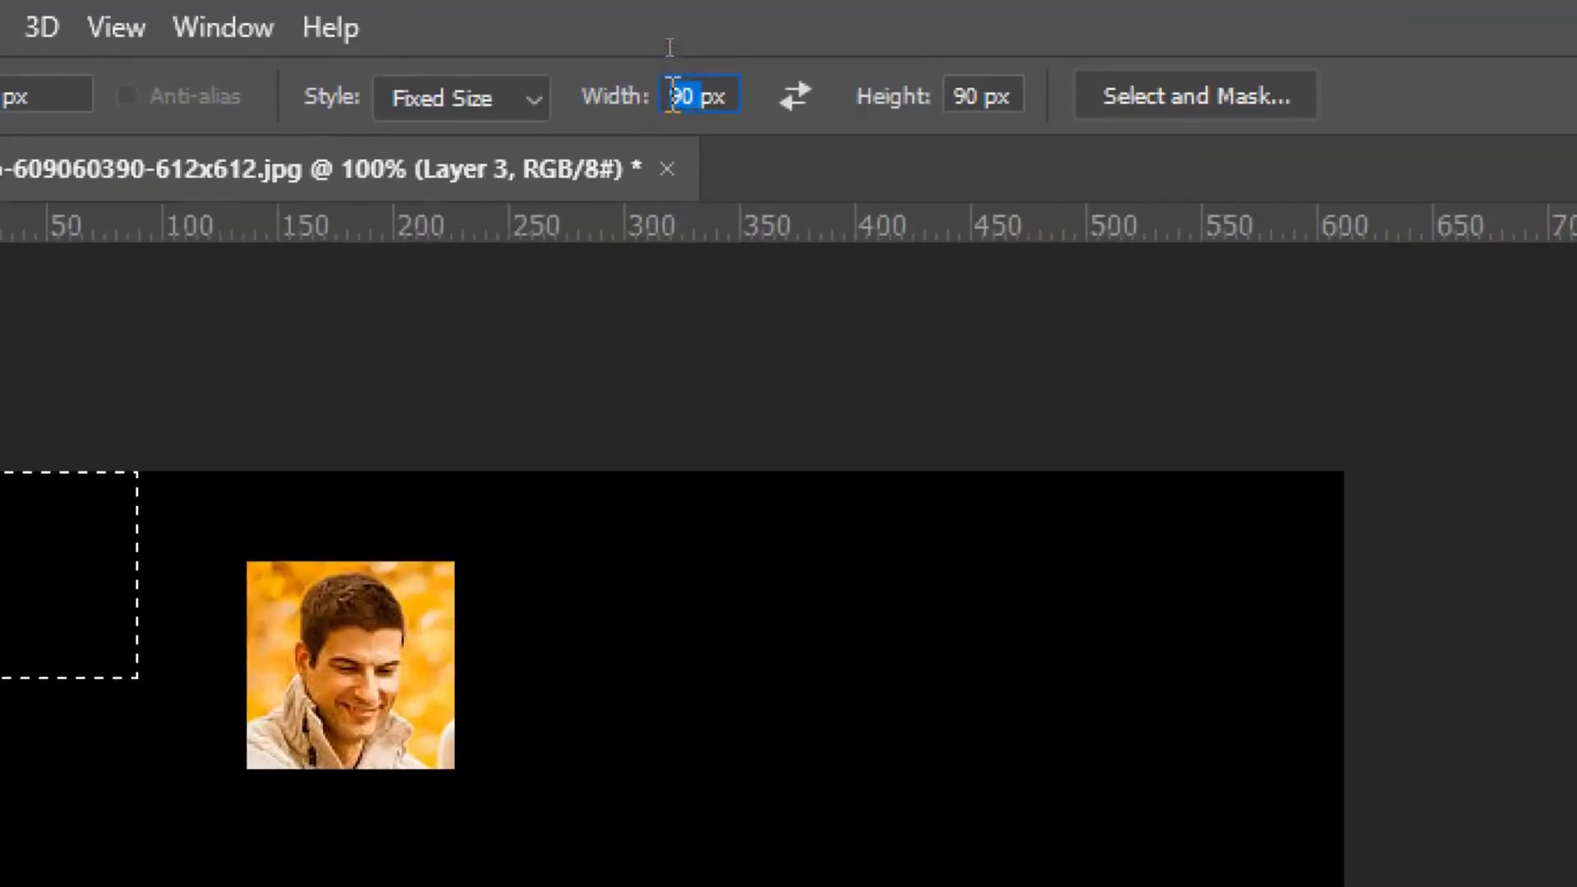
type("110")
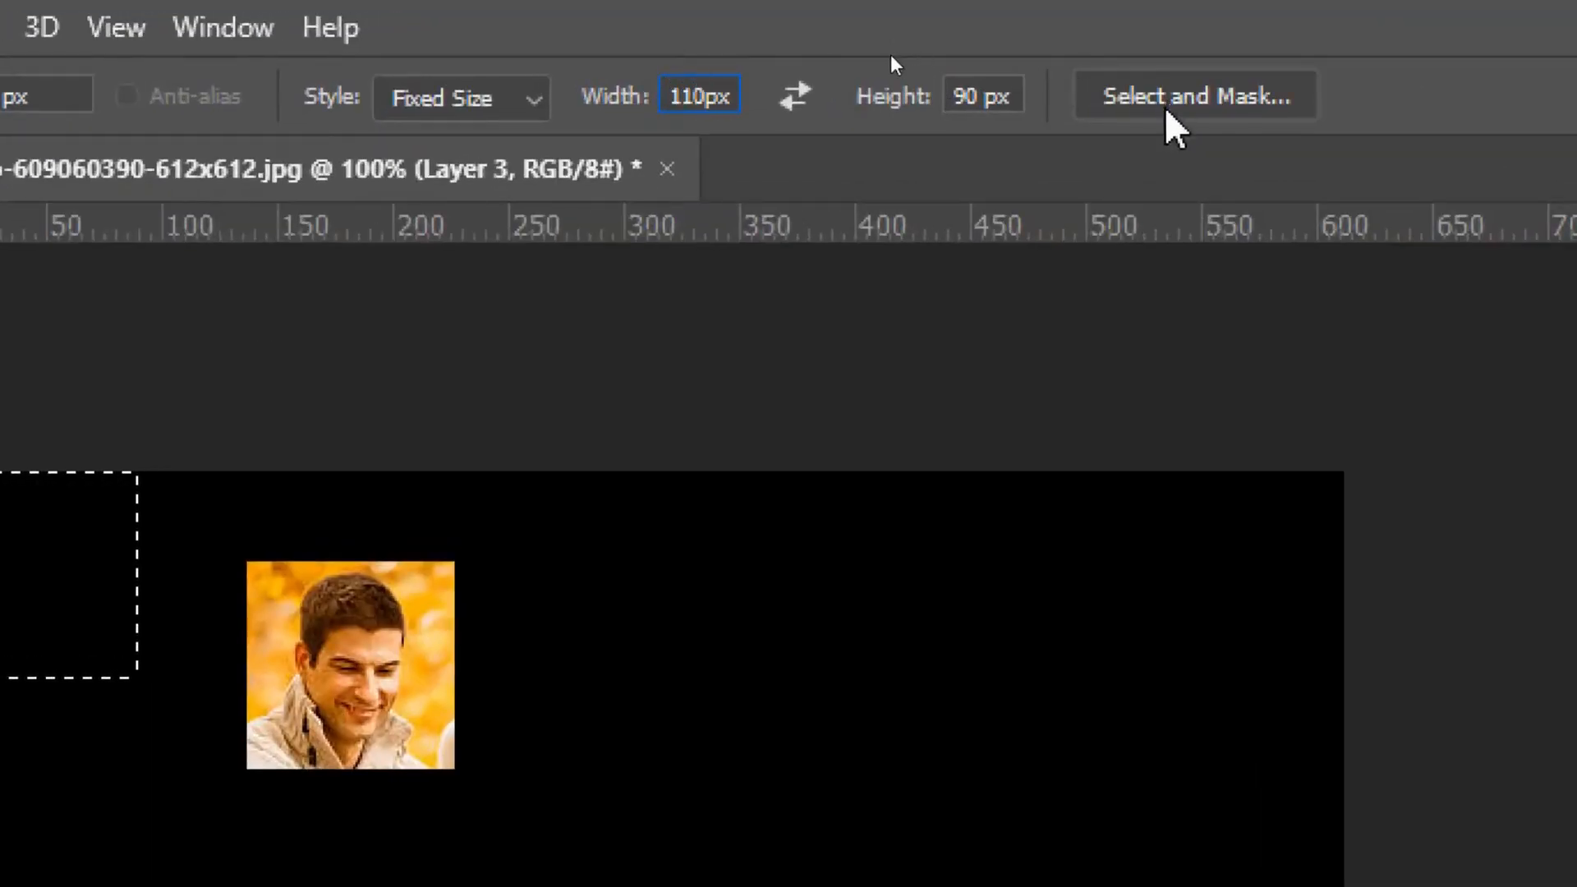
left_click(982, 82)
type("11")
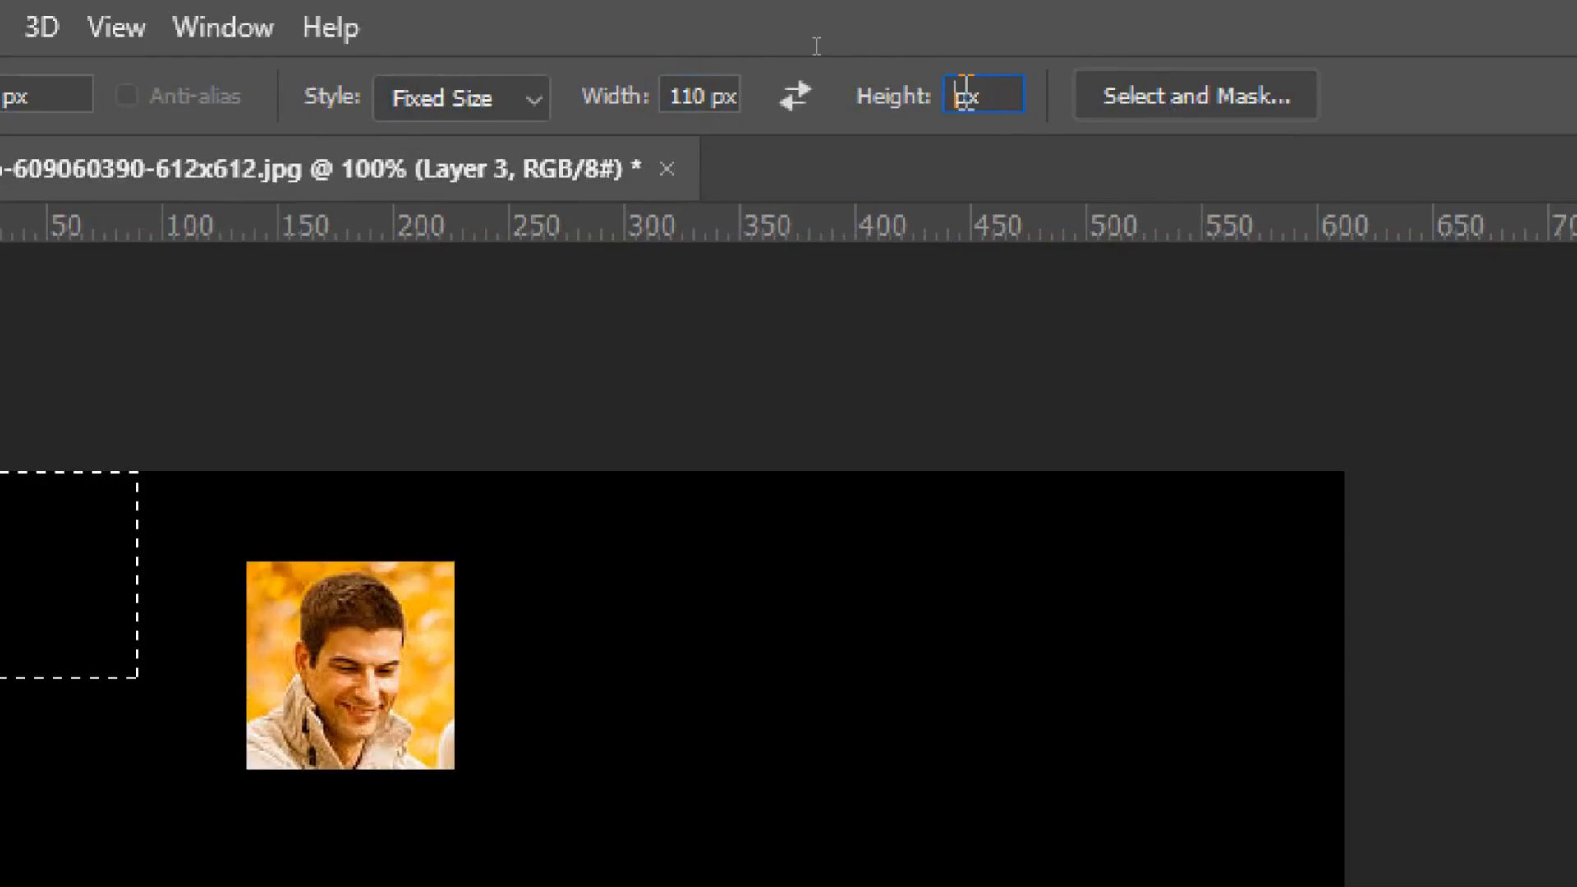
type("1")
key("BackSpace")
type("0")
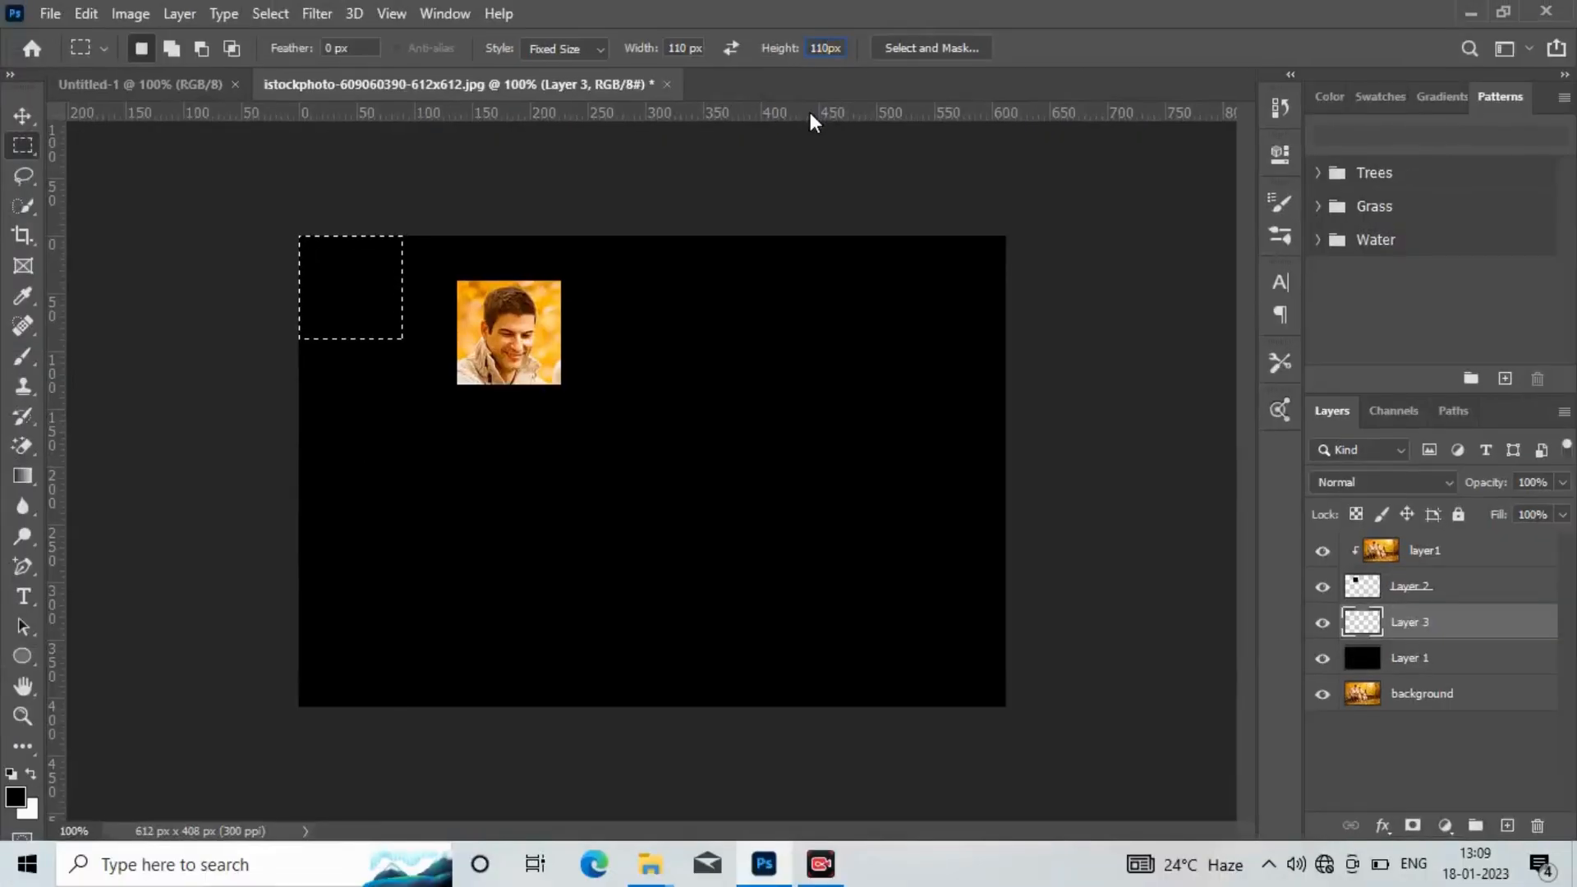
Fill a 110 px square selection centred on the man's portrait with white on Layer 3, and deselect
left_click(353, 309)
left_click_drag(565, 366, 561, 371)
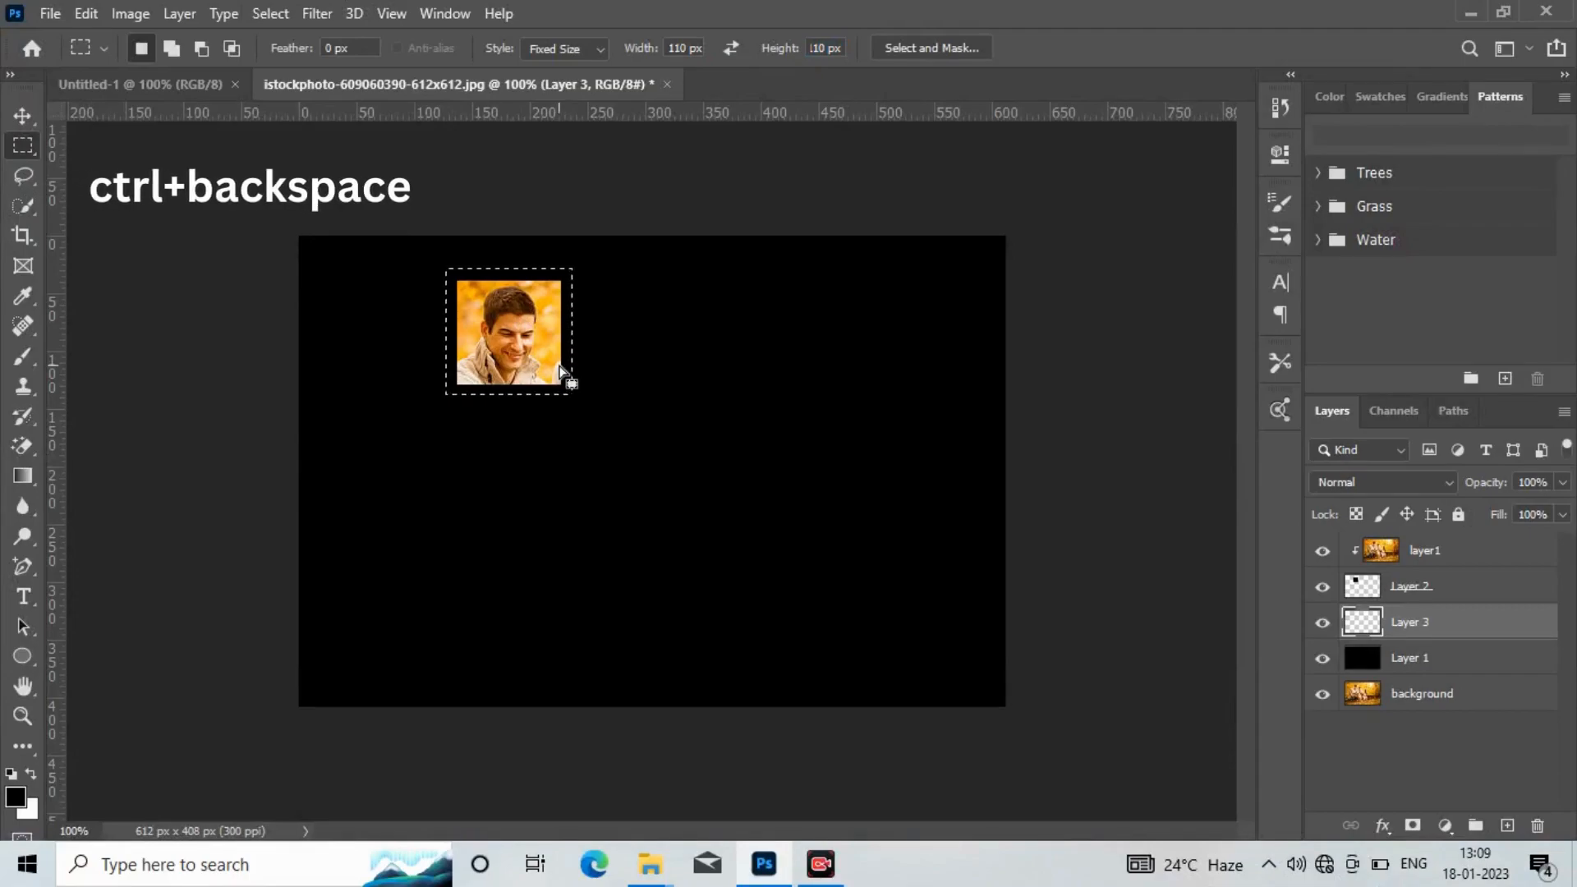
key("ctrl+BackSpace")
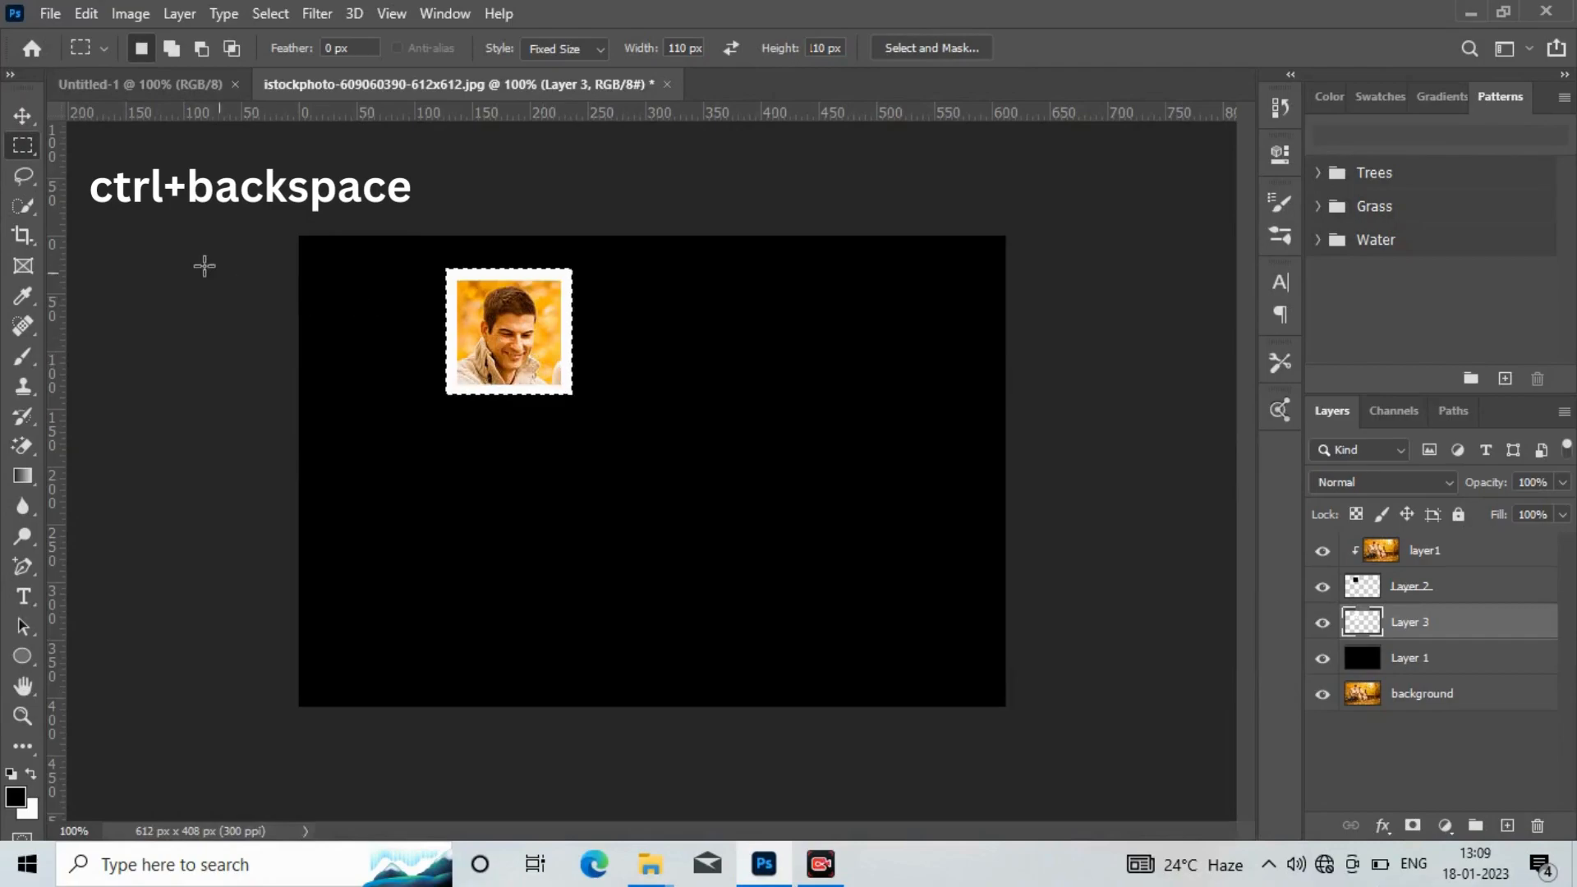
key("v")
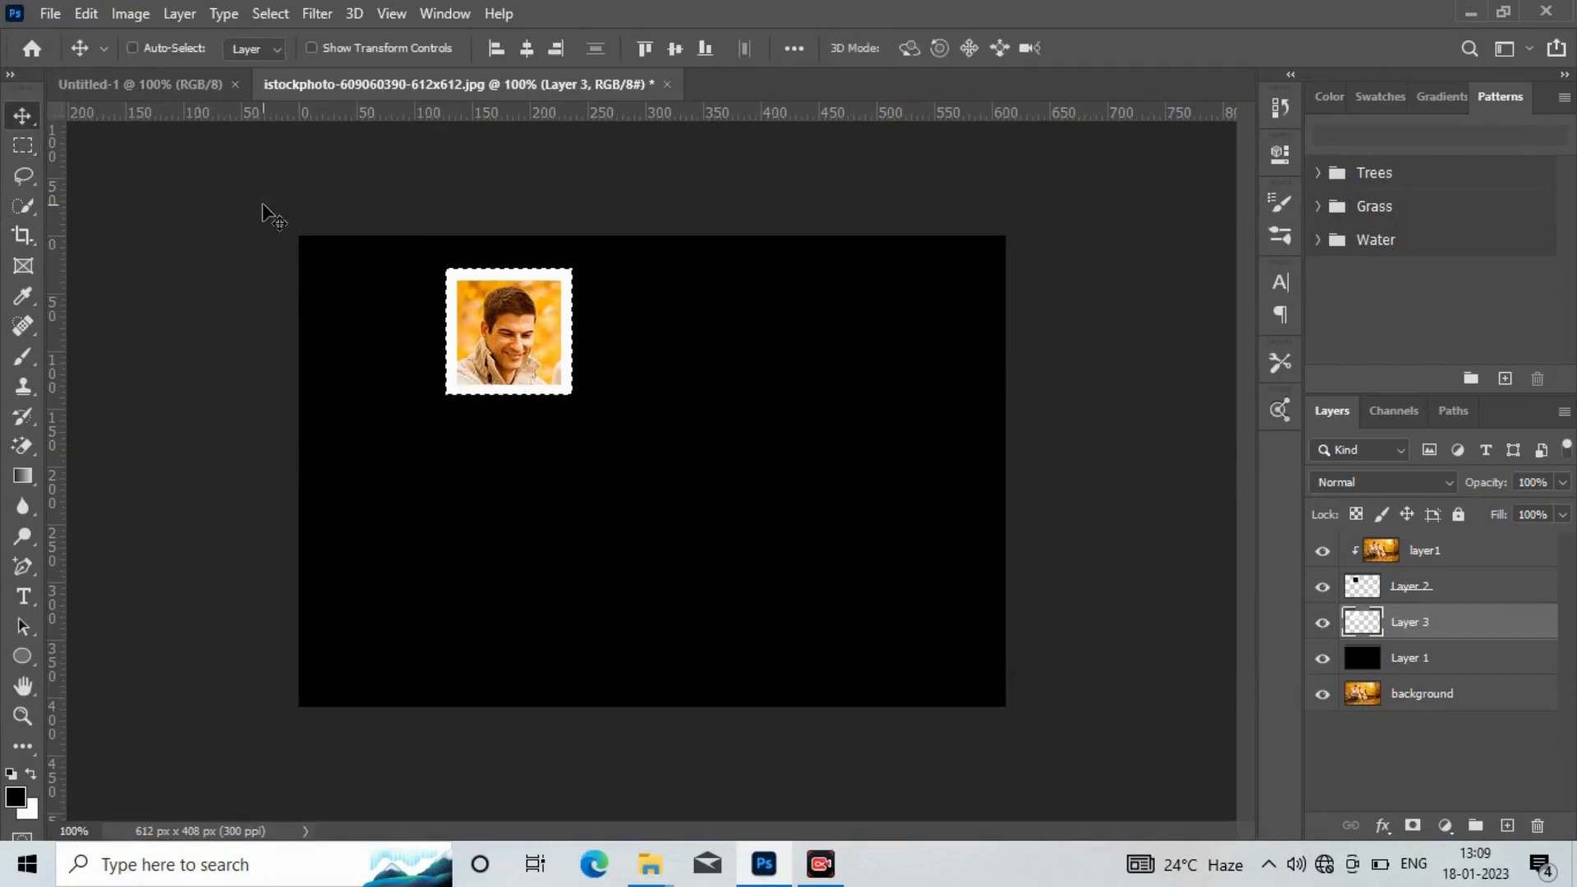
key("ctrl+d")
Nudge the white square on Layer 3 slightly down to centre it behind the portrait
key("Down")
key("Down")
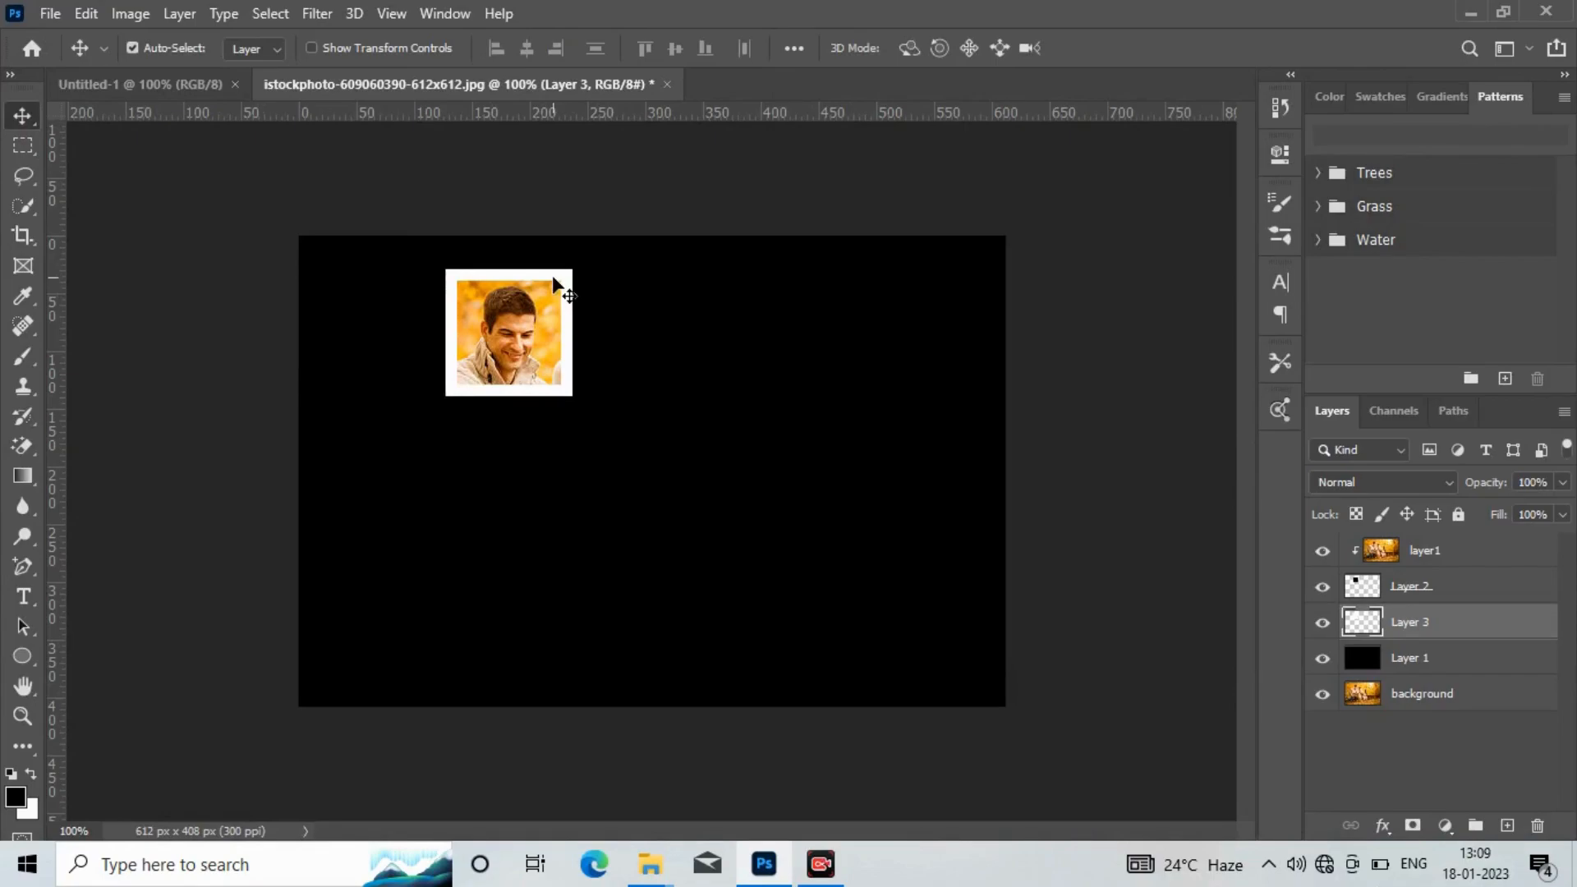
key("Up")
key("Up")
key("Down")
key("Down")
Group layer1, Layer 2 and Layer 3, and expand the new group to show its layers
left_click(1430, 557, "shift")
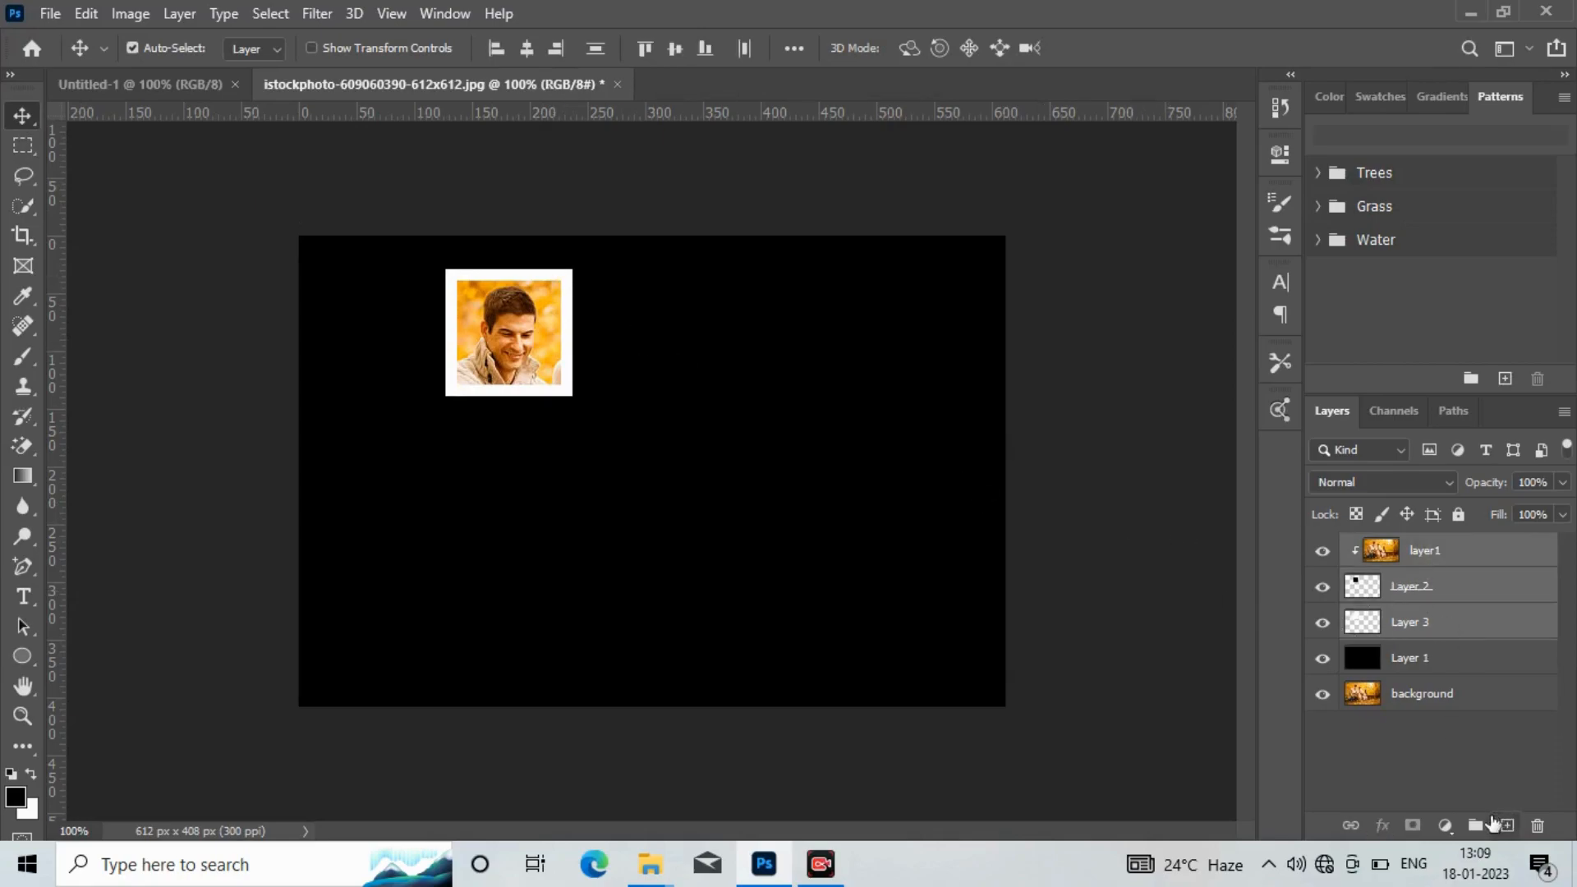
left_click(1477, 826)
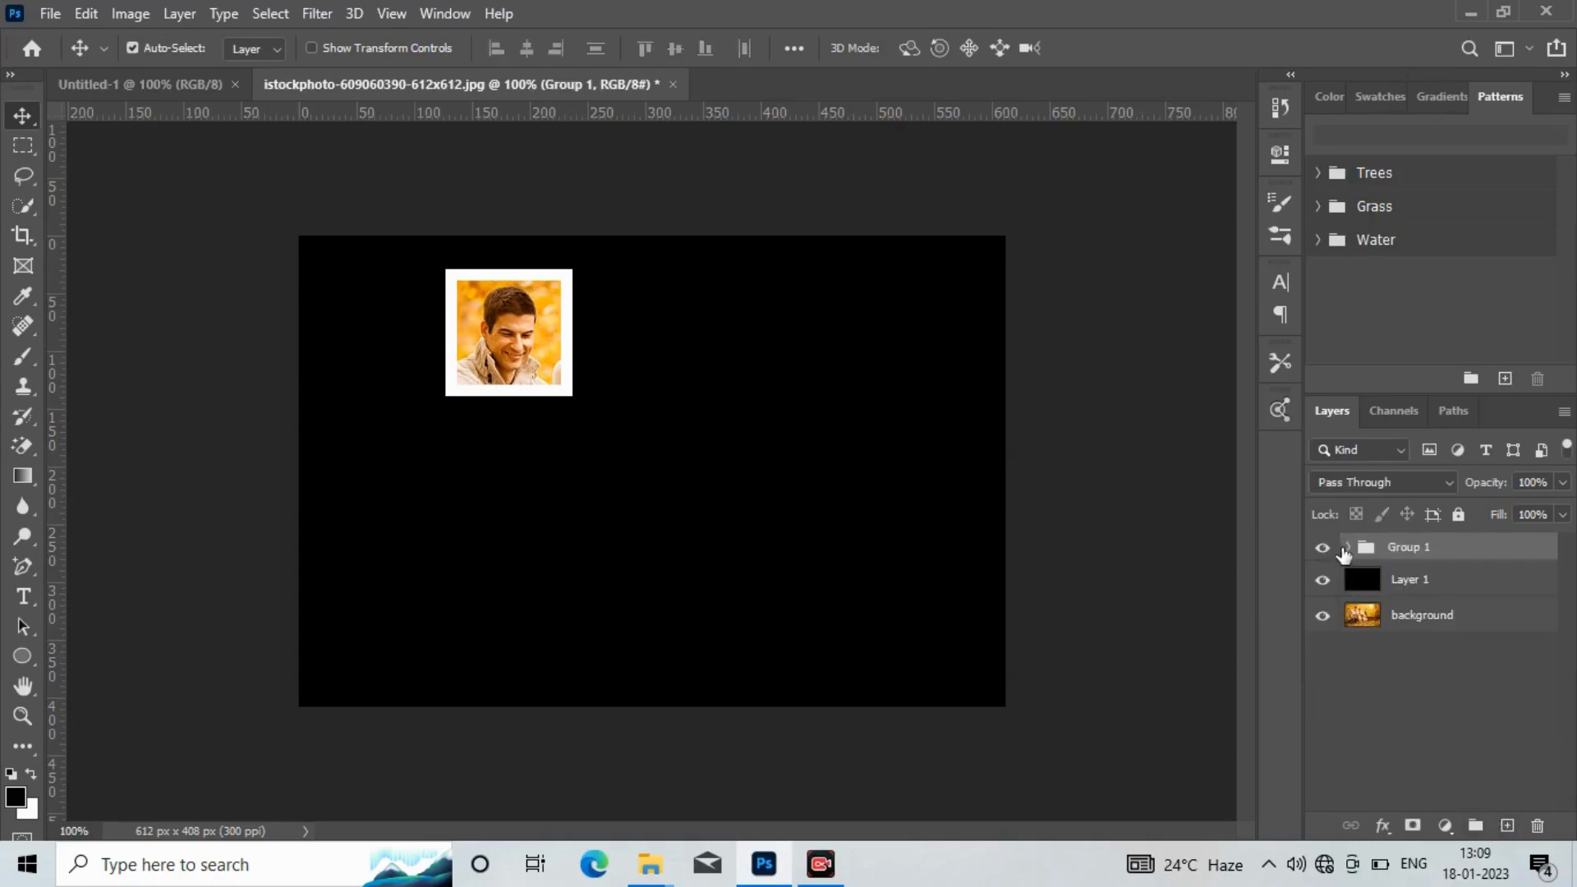
left_click(1348, 549)
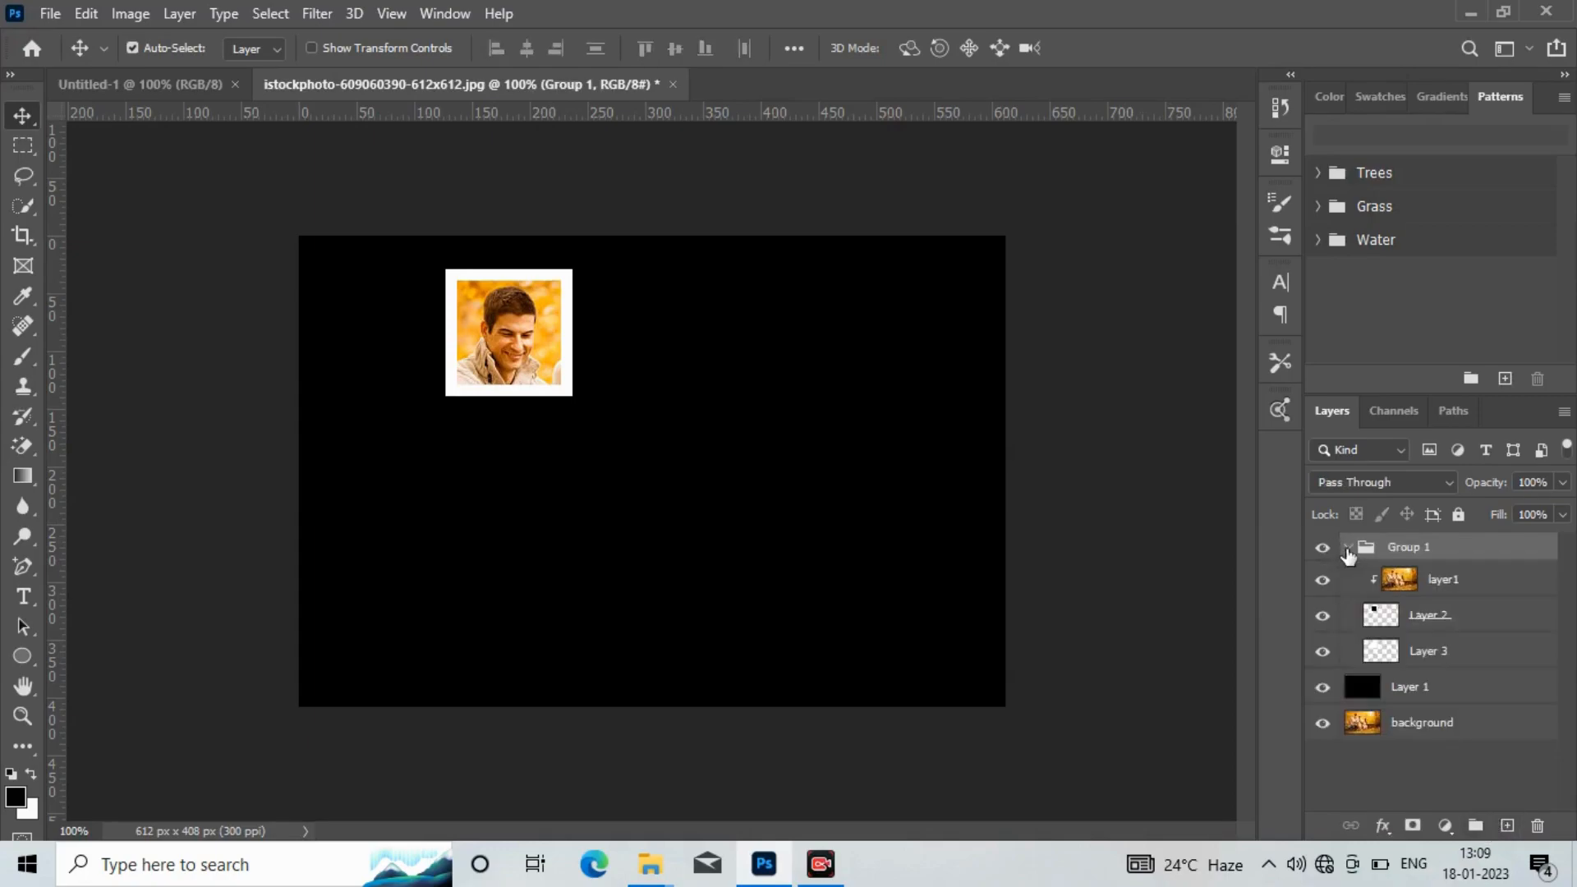
Add a drop shadow to Layer 3 with 30% opacity
left_click(1422, 655)
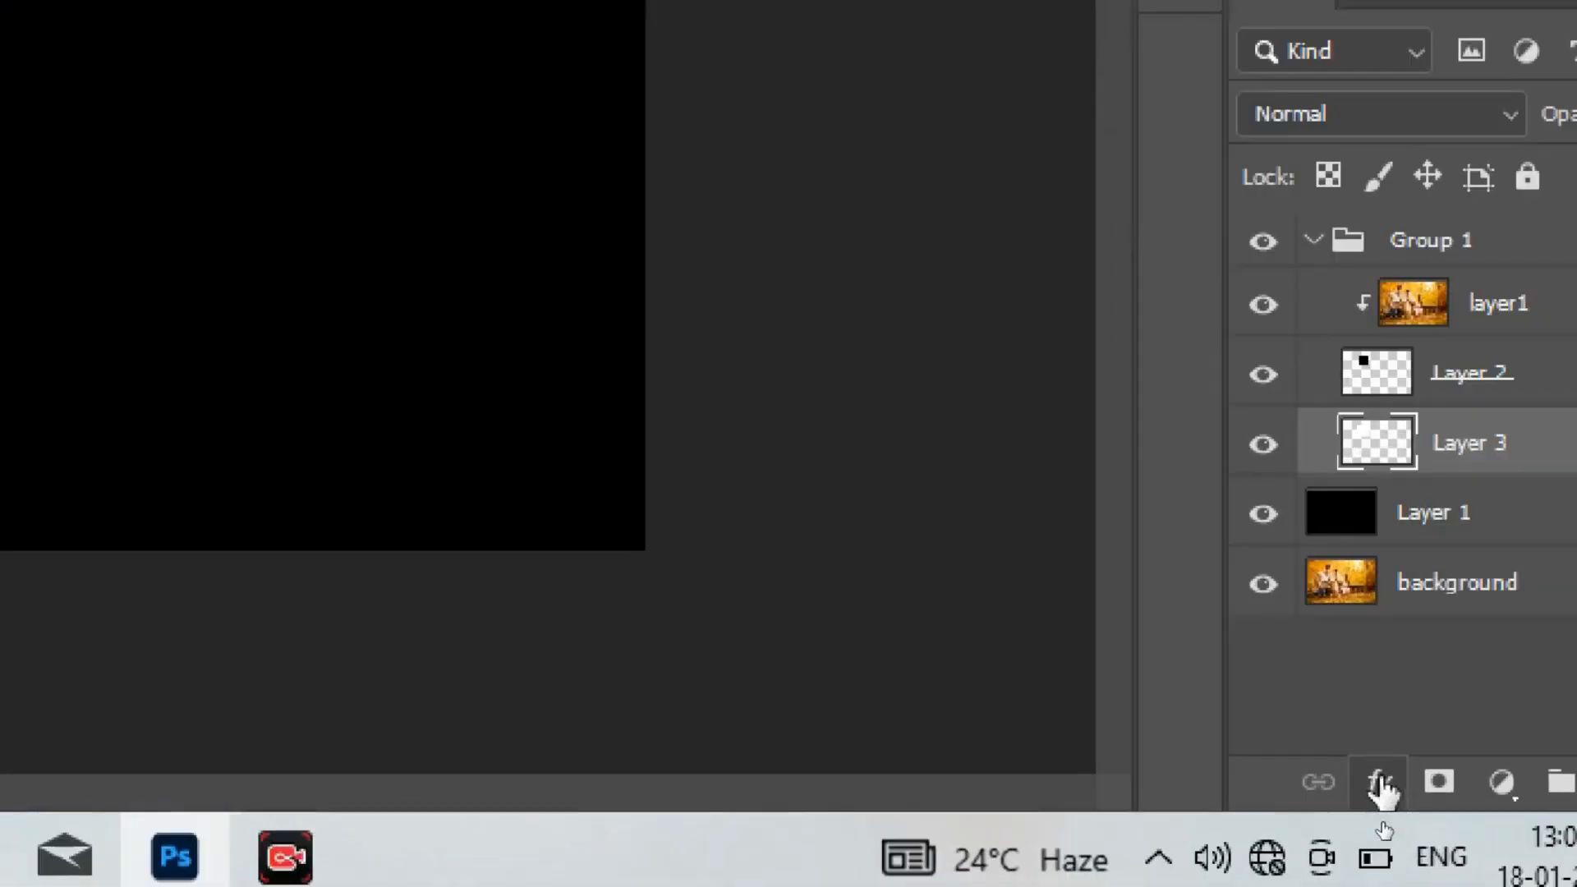
left_click(1384, 827)
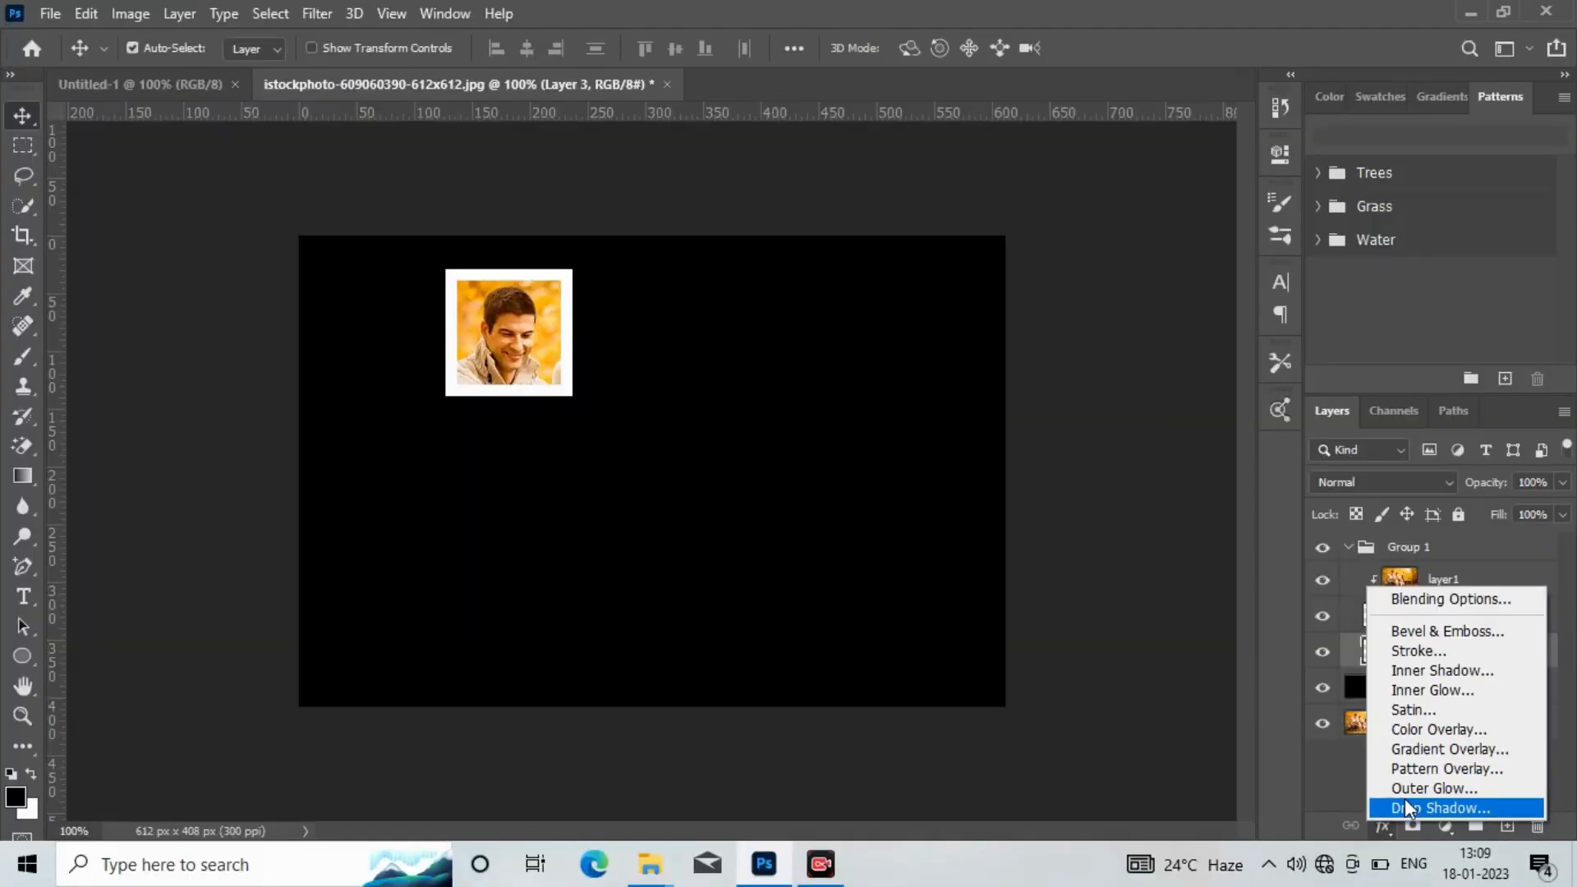
left_click(1388, 746)
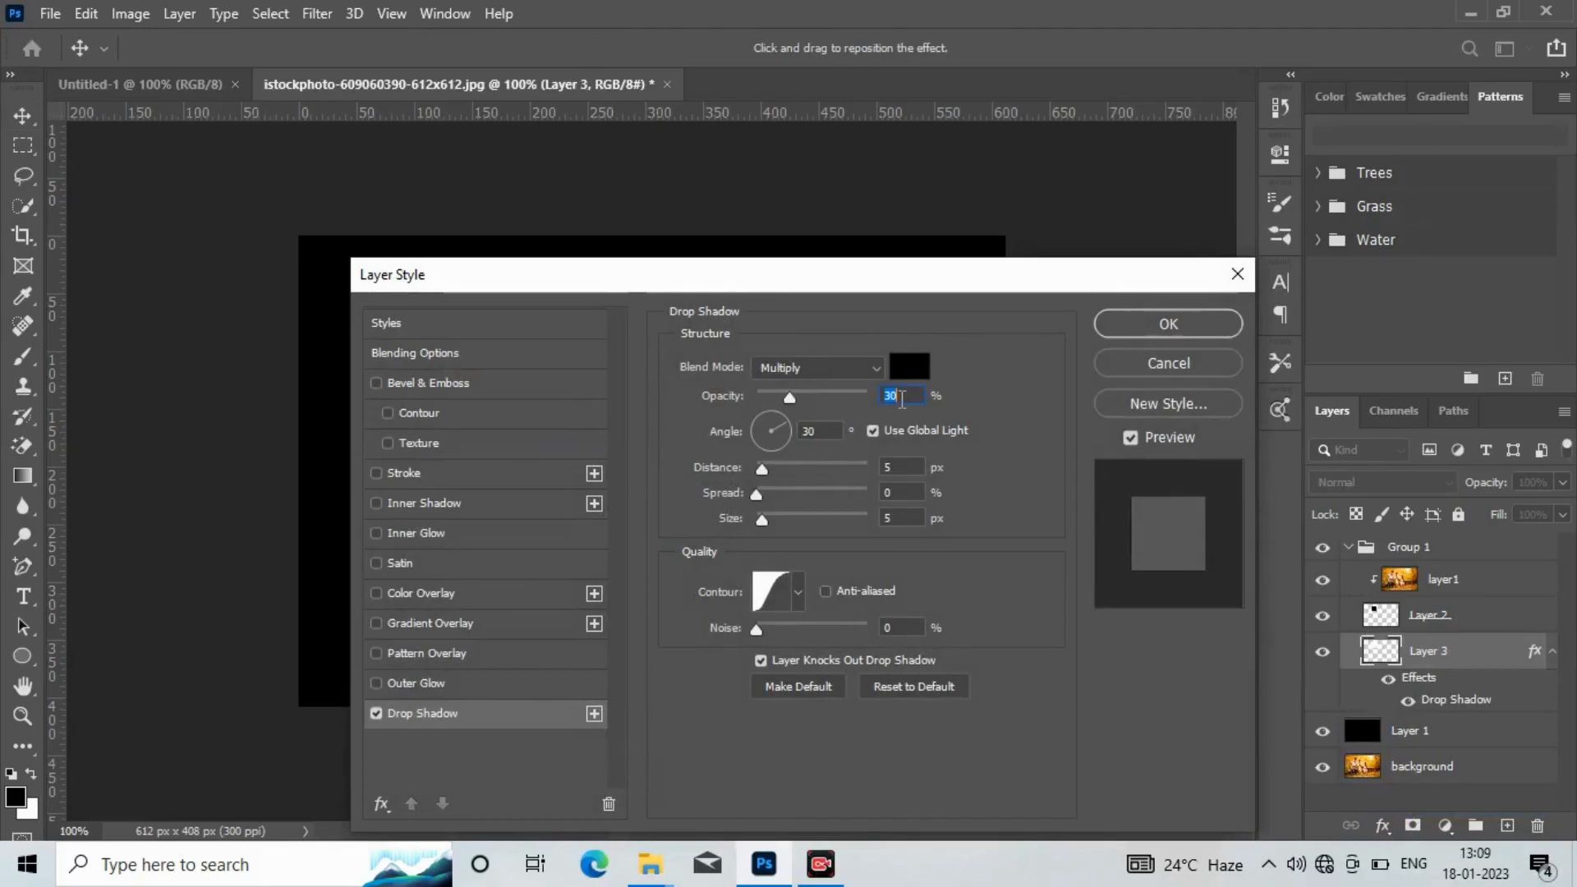
left_click(896, 396)
double_click(897, 398)
left_click(896, 396)
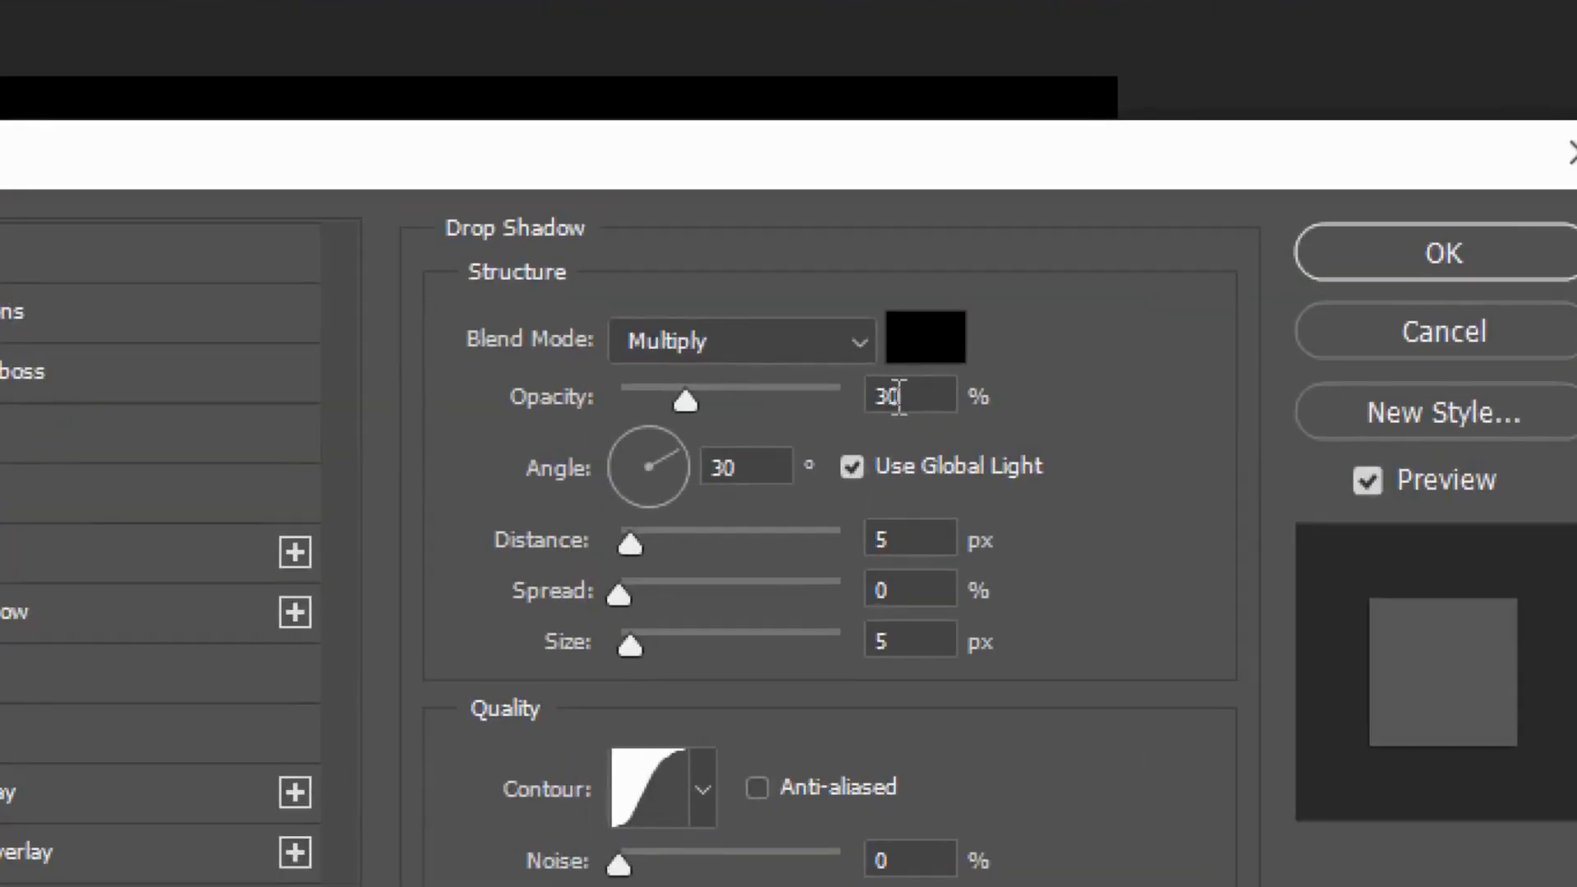
left_click_drag(899, 397, 867, 396)
type("30")
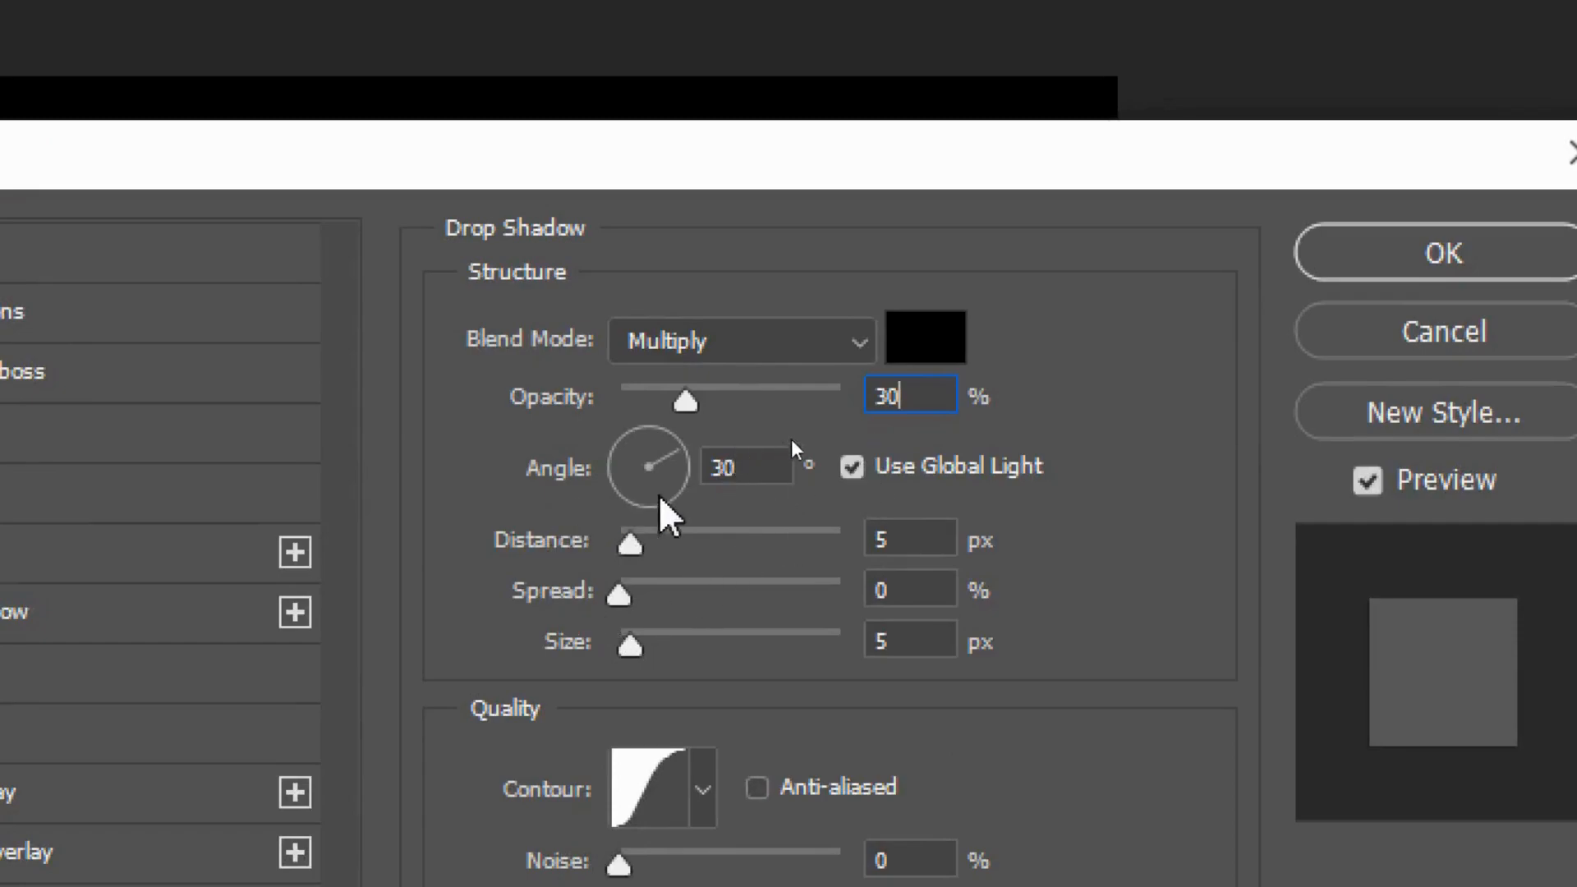
Set the drop shadow's angle to 120° and apply the layer style
double_click(734, 469)
key("BackSpace")
type("120")
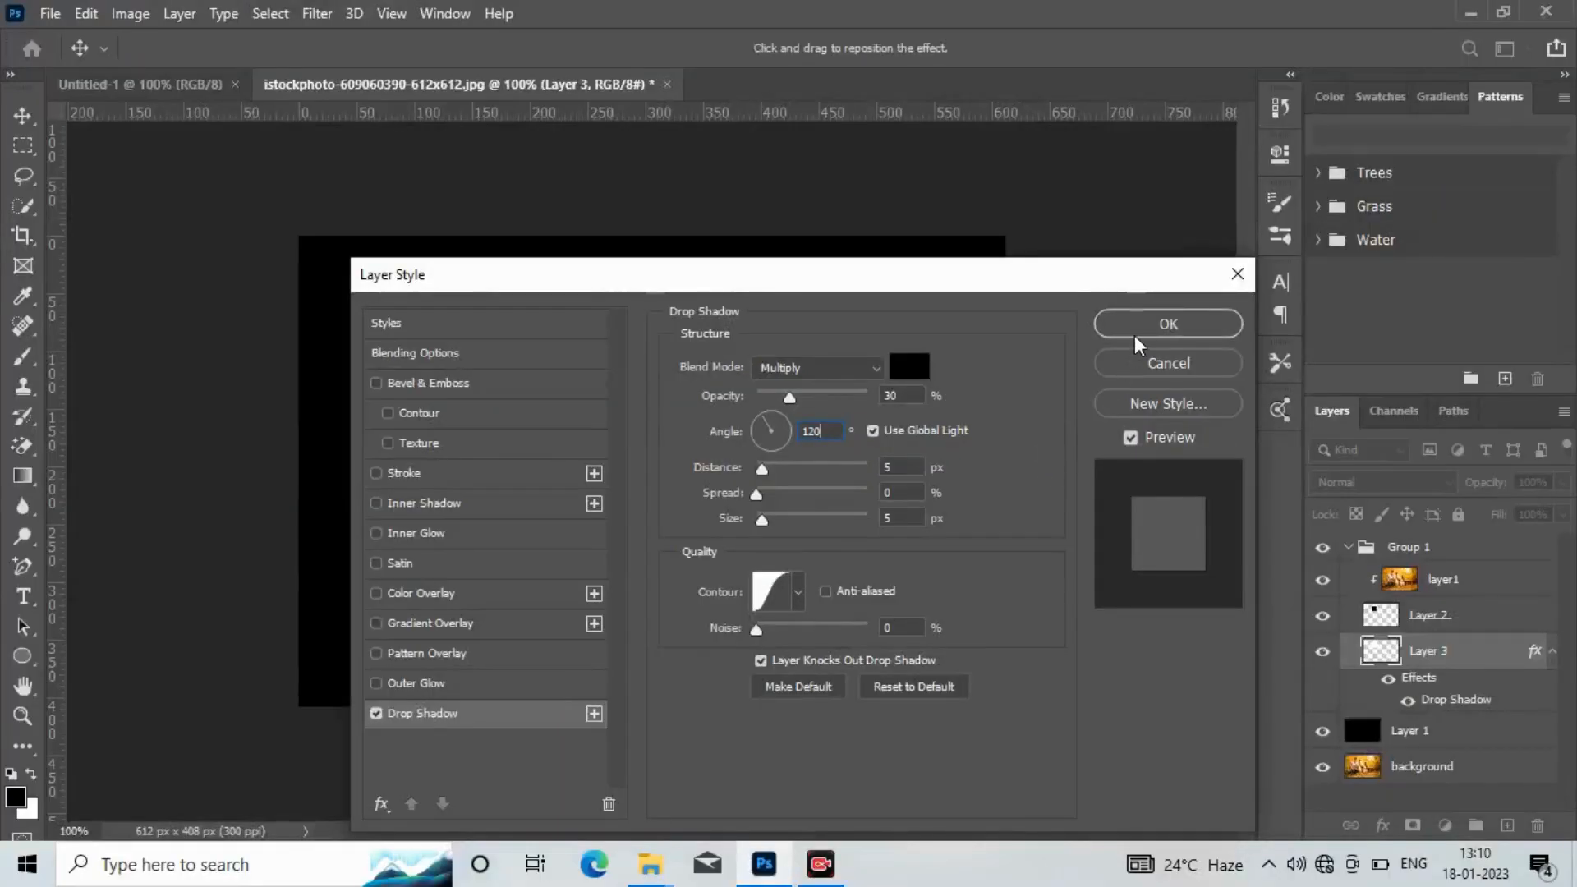
left_click(1139, 344)
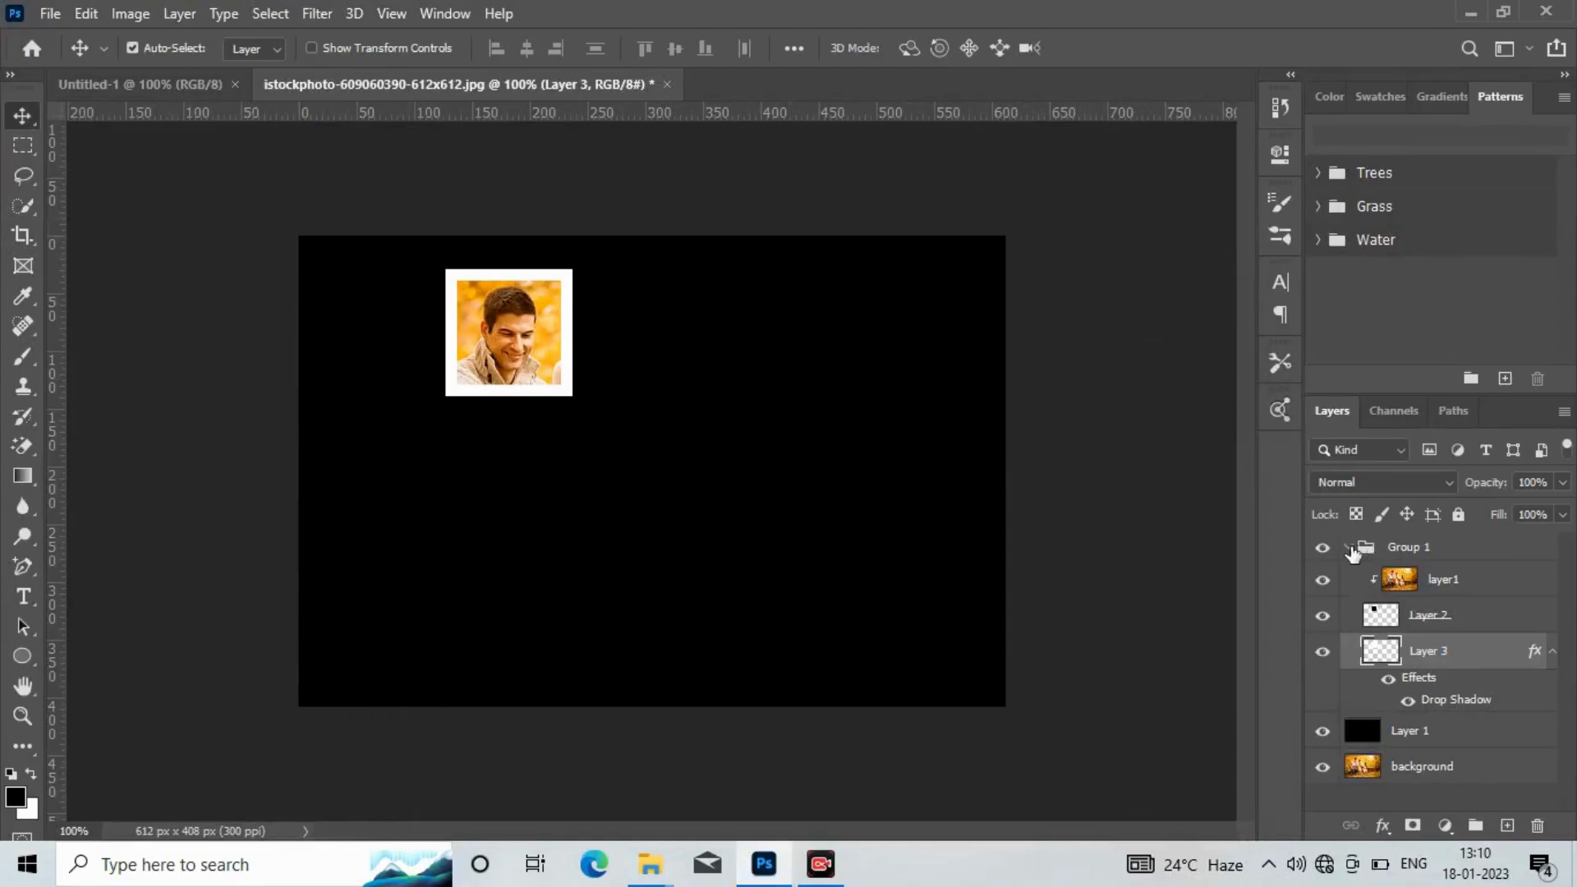
Rotate Layer 2 and Layer 3 in Group 1 together about 30° clockwise around the man's portrait
left_click(1349, 548)
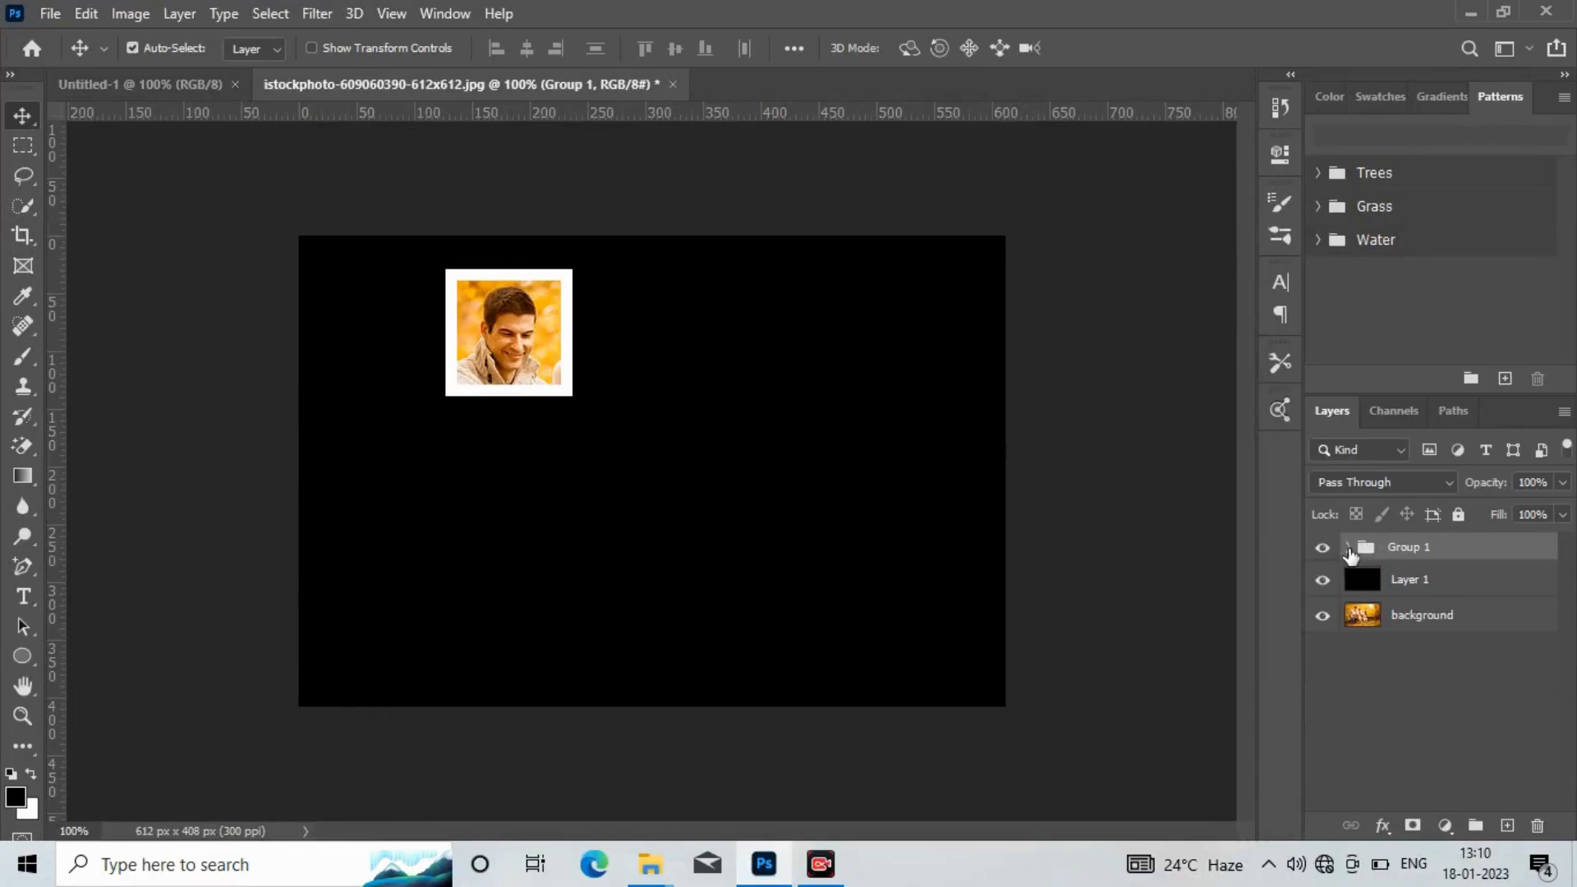
left_click(1348, 548)
left_click(1376, 650)
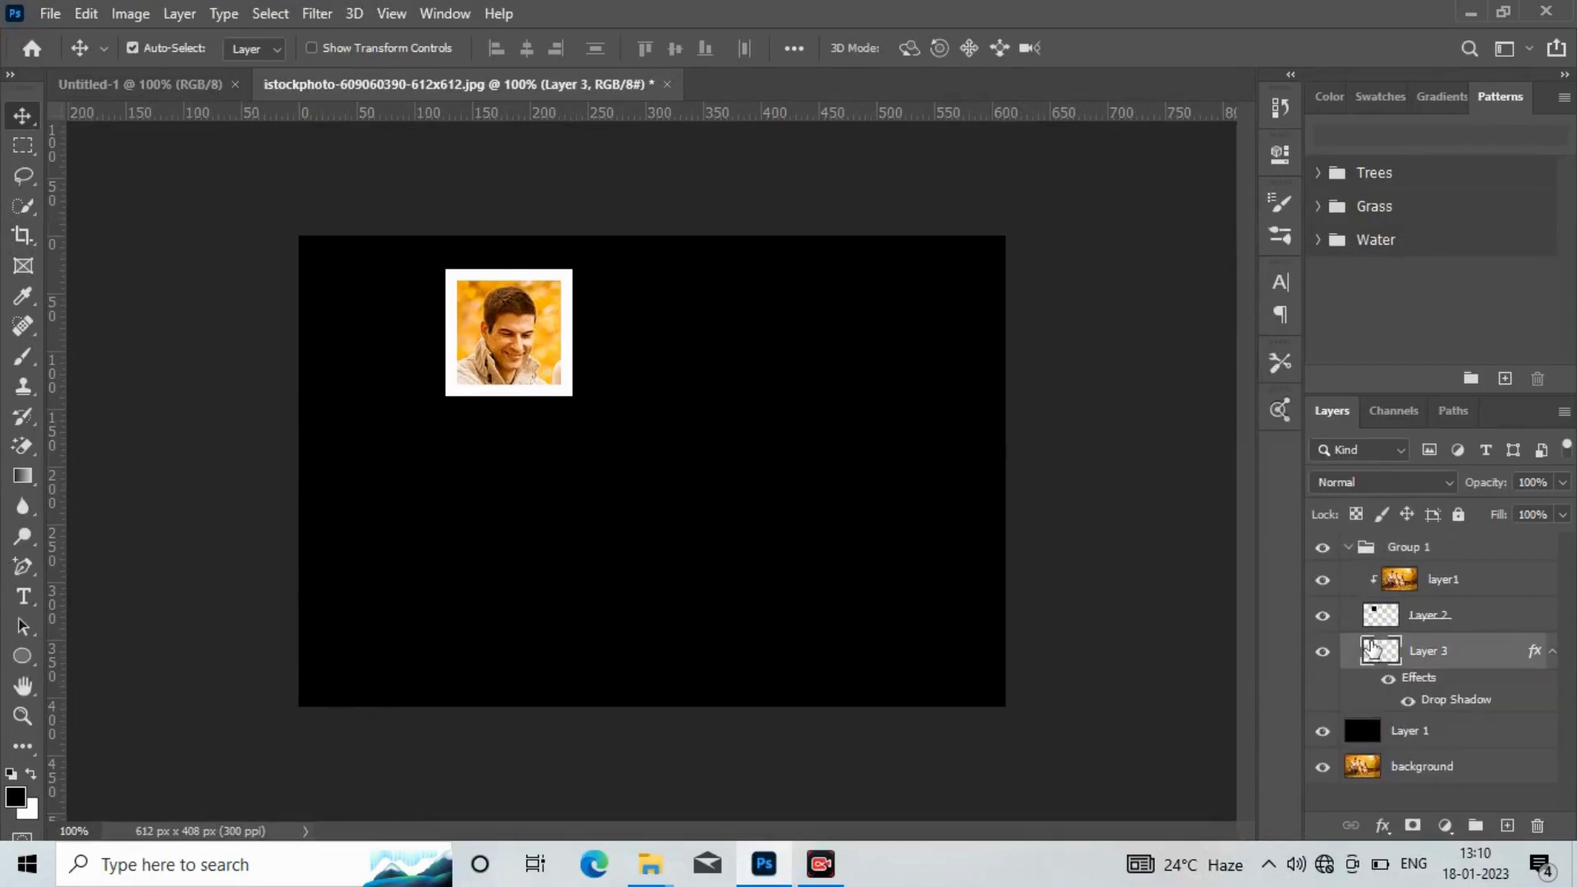
left_click(1379, 620, "shift")
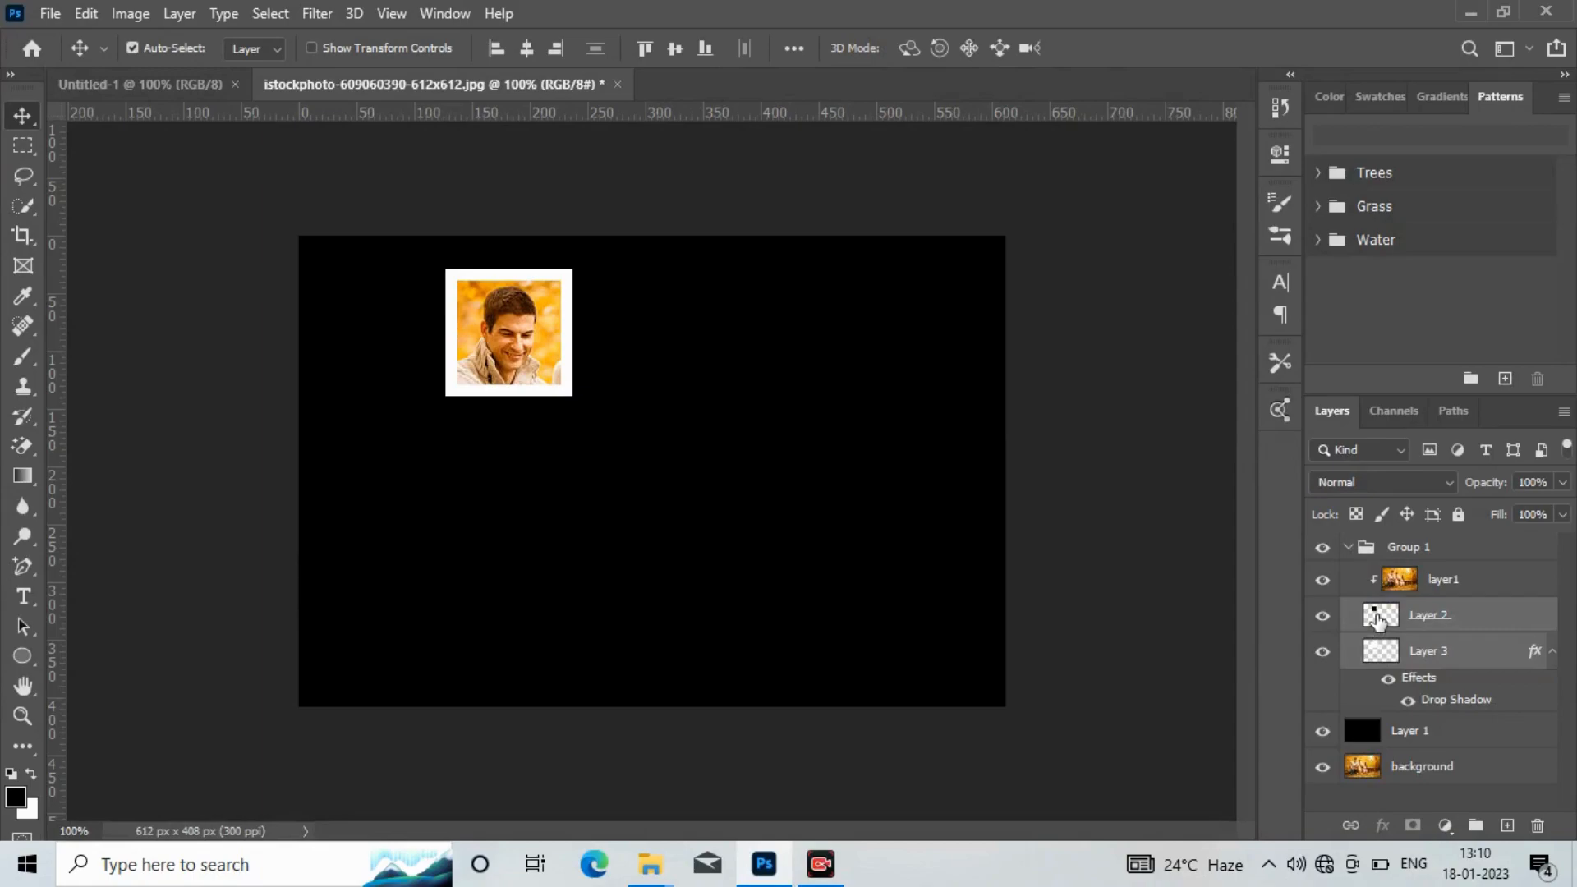
key("ctrl+t")
left_click_drag(585, 410, 536, 427)
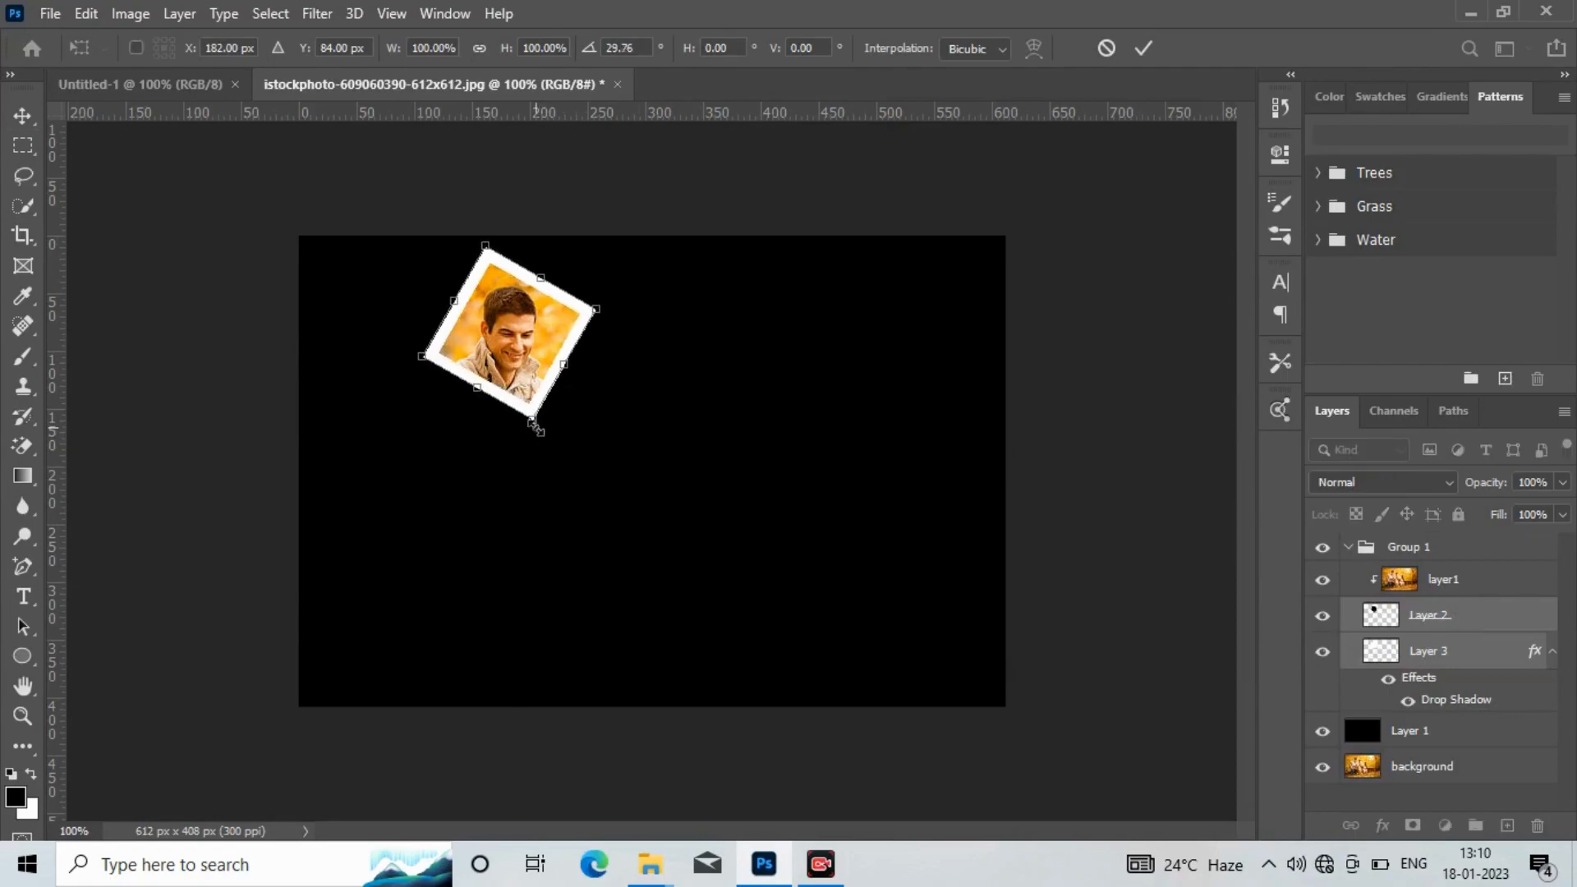
key("Return")
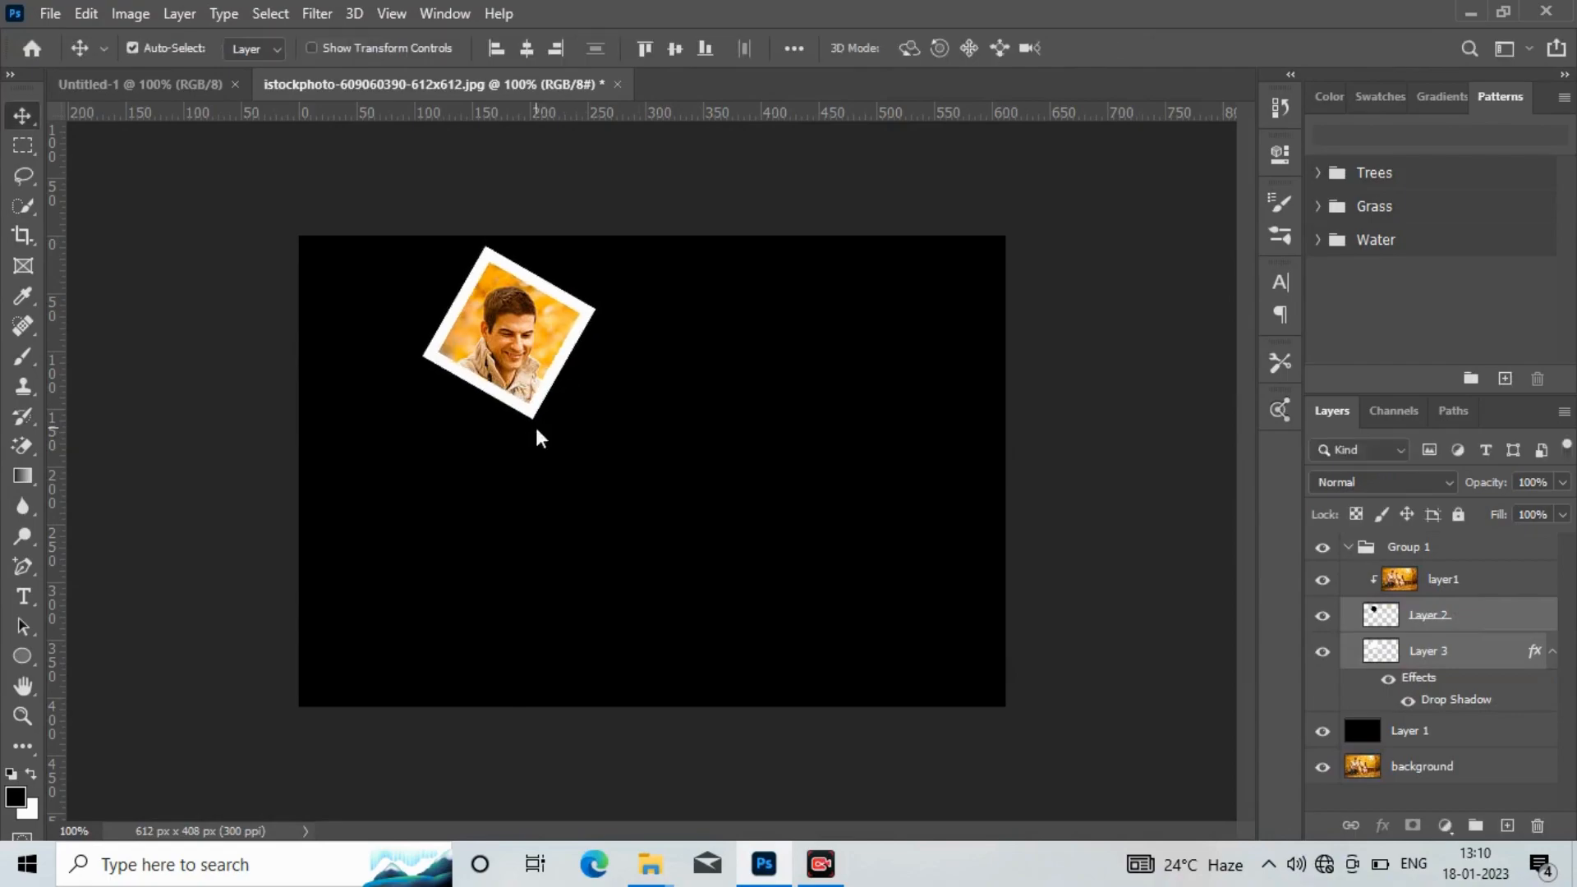
Duplicate Group 1, move the copy's Layer 2 and Layer 3 over the boy's face and rotate them about 48° clockwise
left_click(1349, 548)
key("ctrl+j")
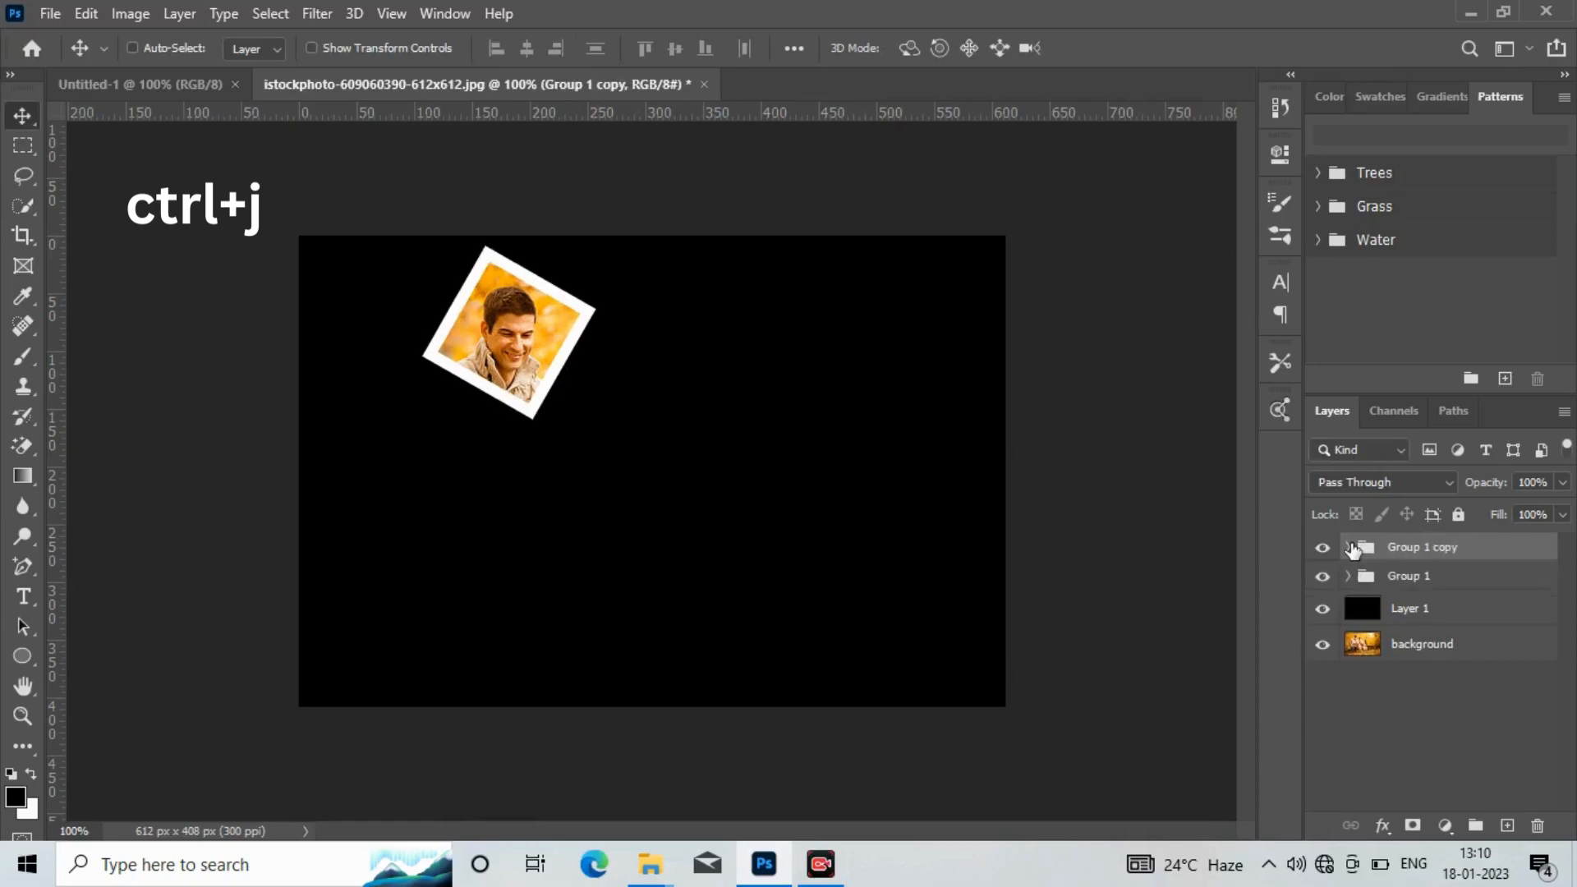
left_click(1349, 548)
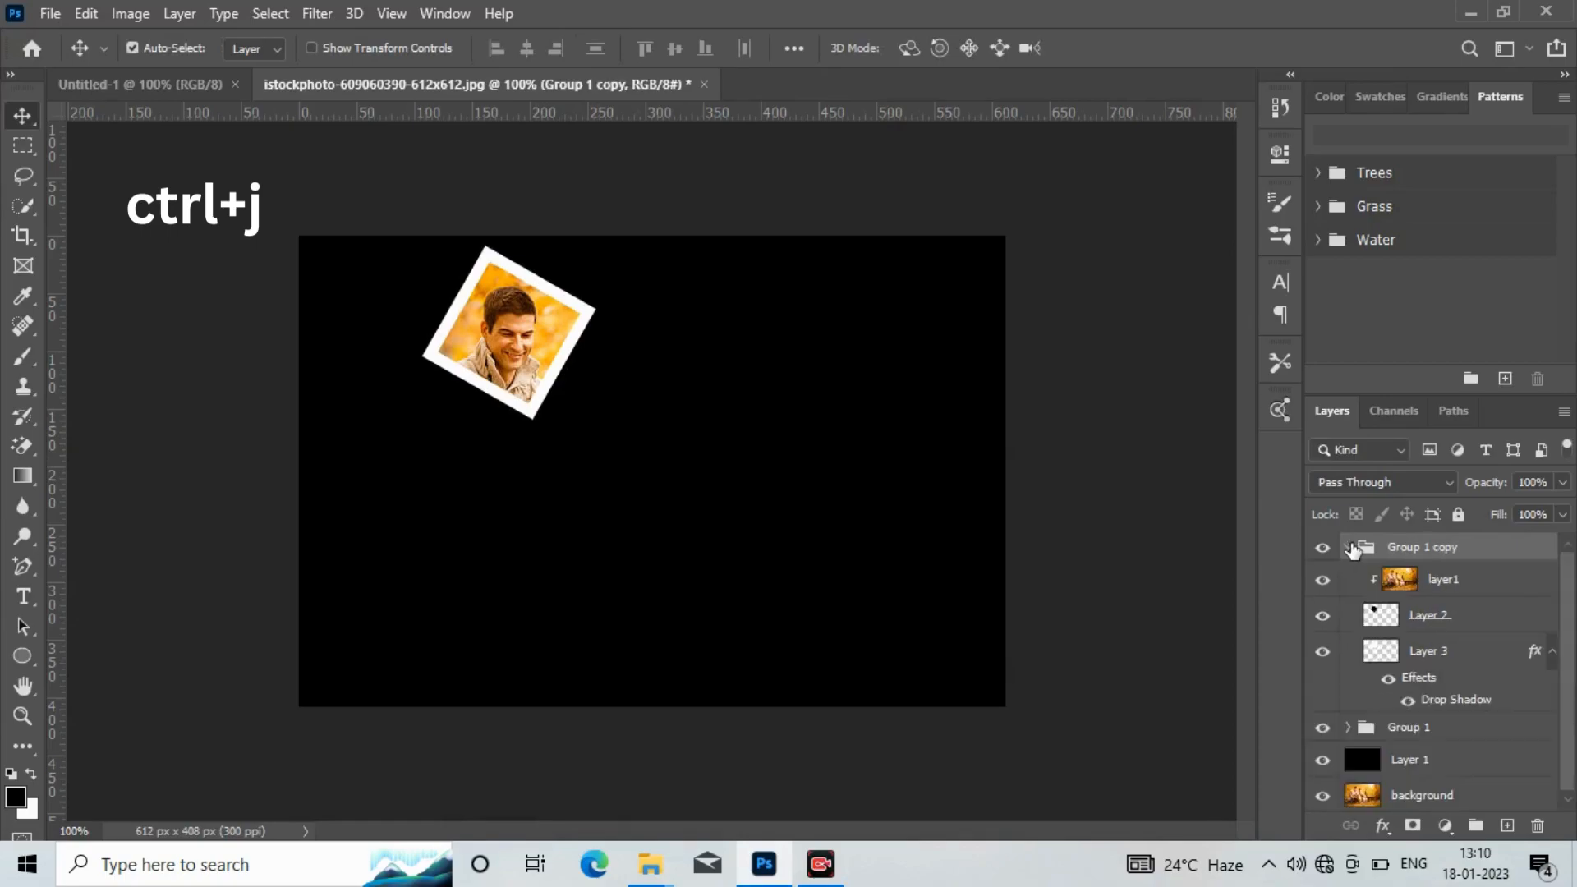
left_click(1379, 618)
left_click(1381, 653, "shift")
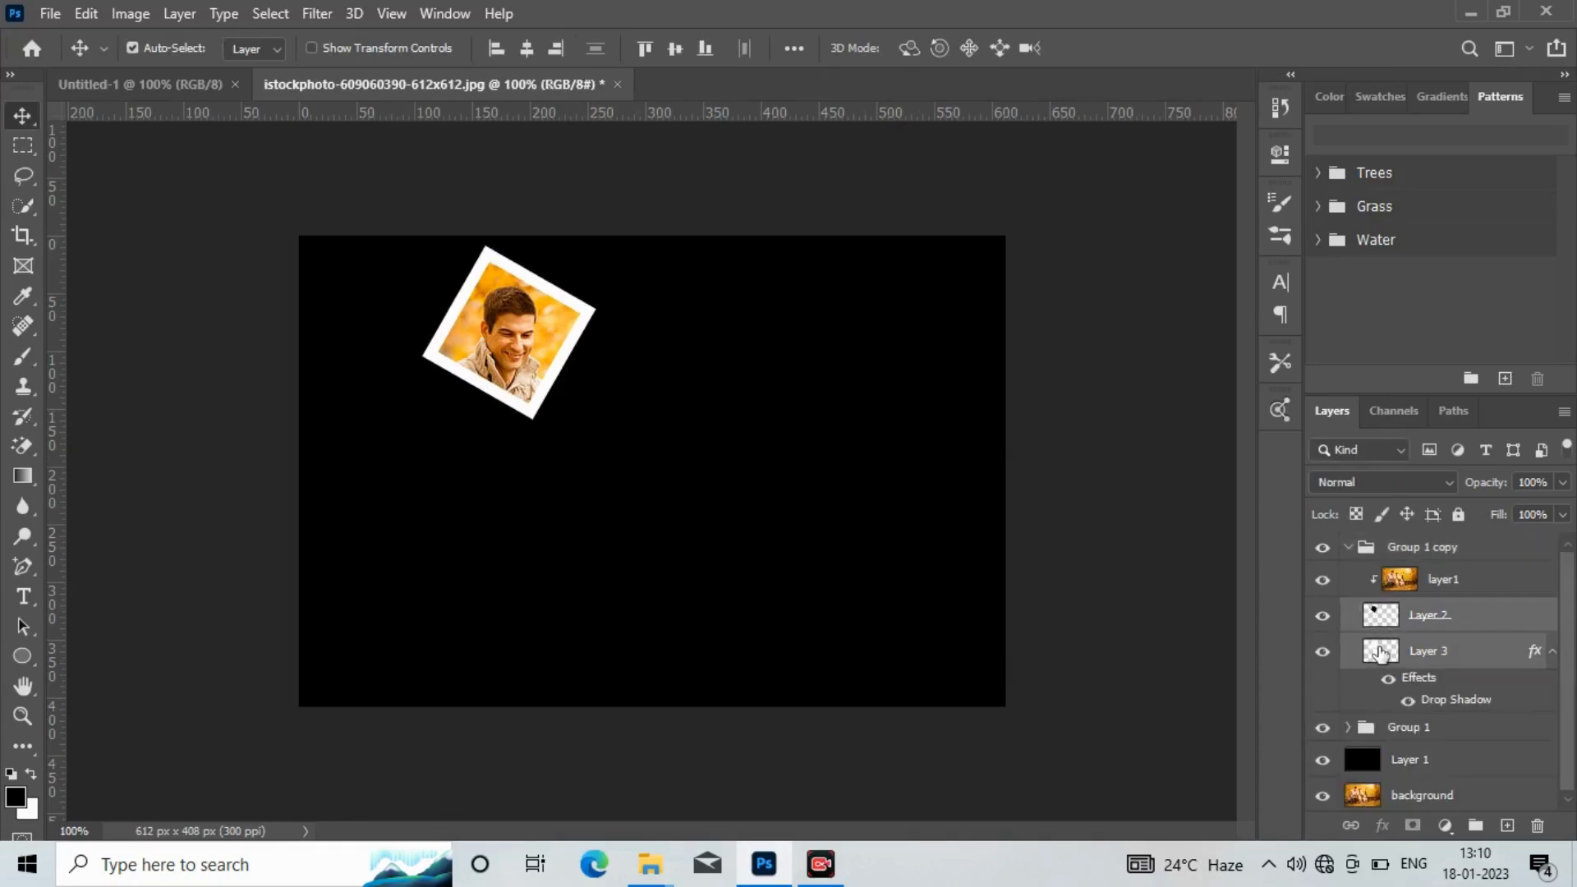
key("ctrl+t")
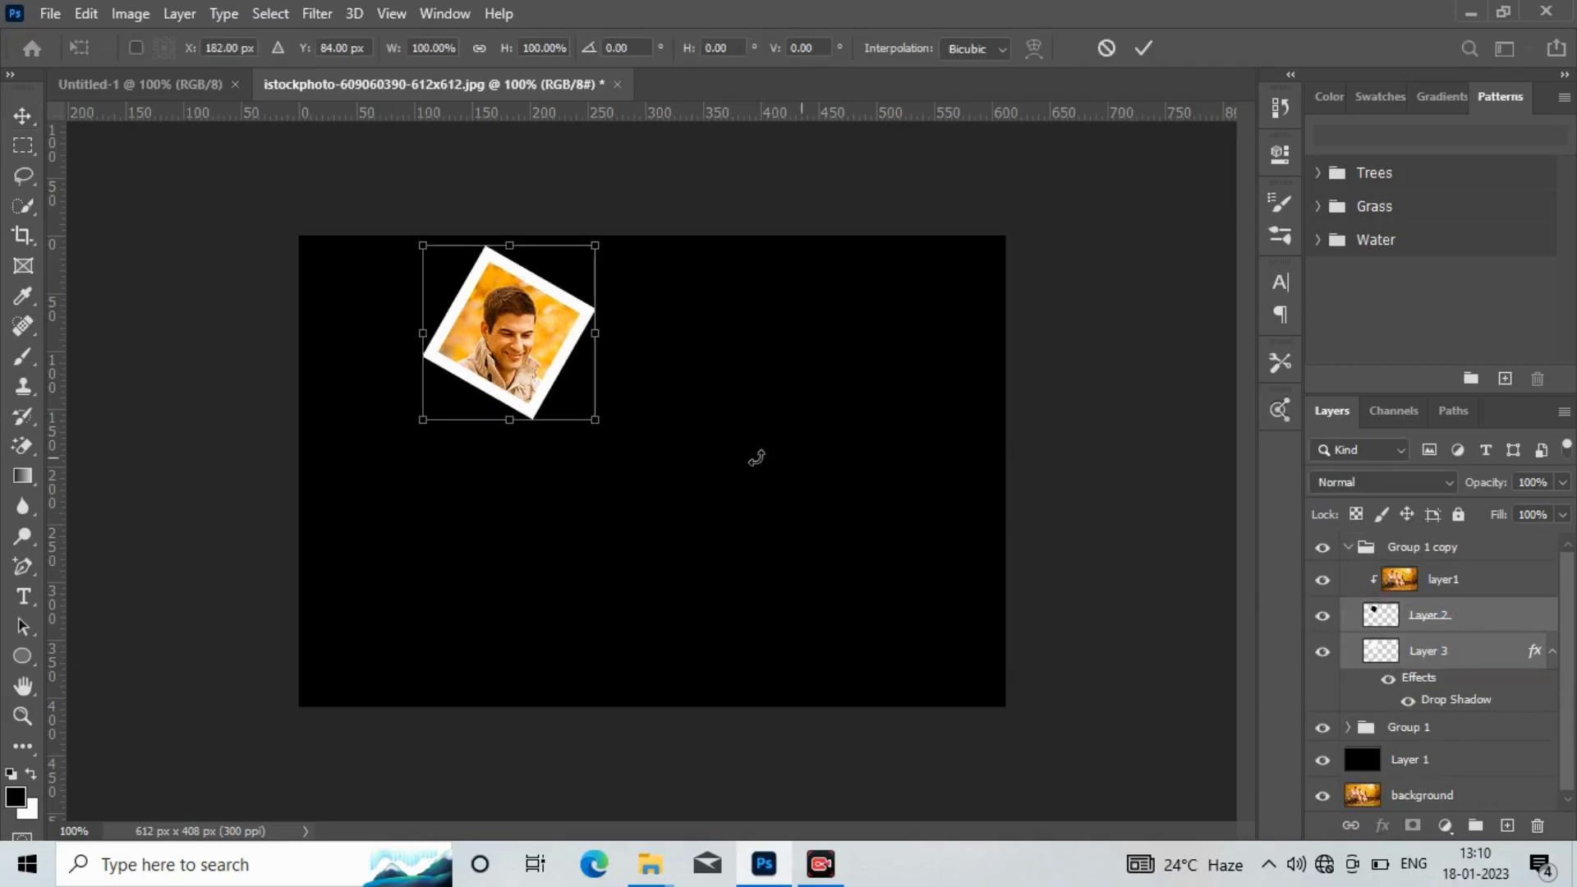
left_click_drag(503, 380, 605, 440)
left_click_drag(711, 504, 591, 549)
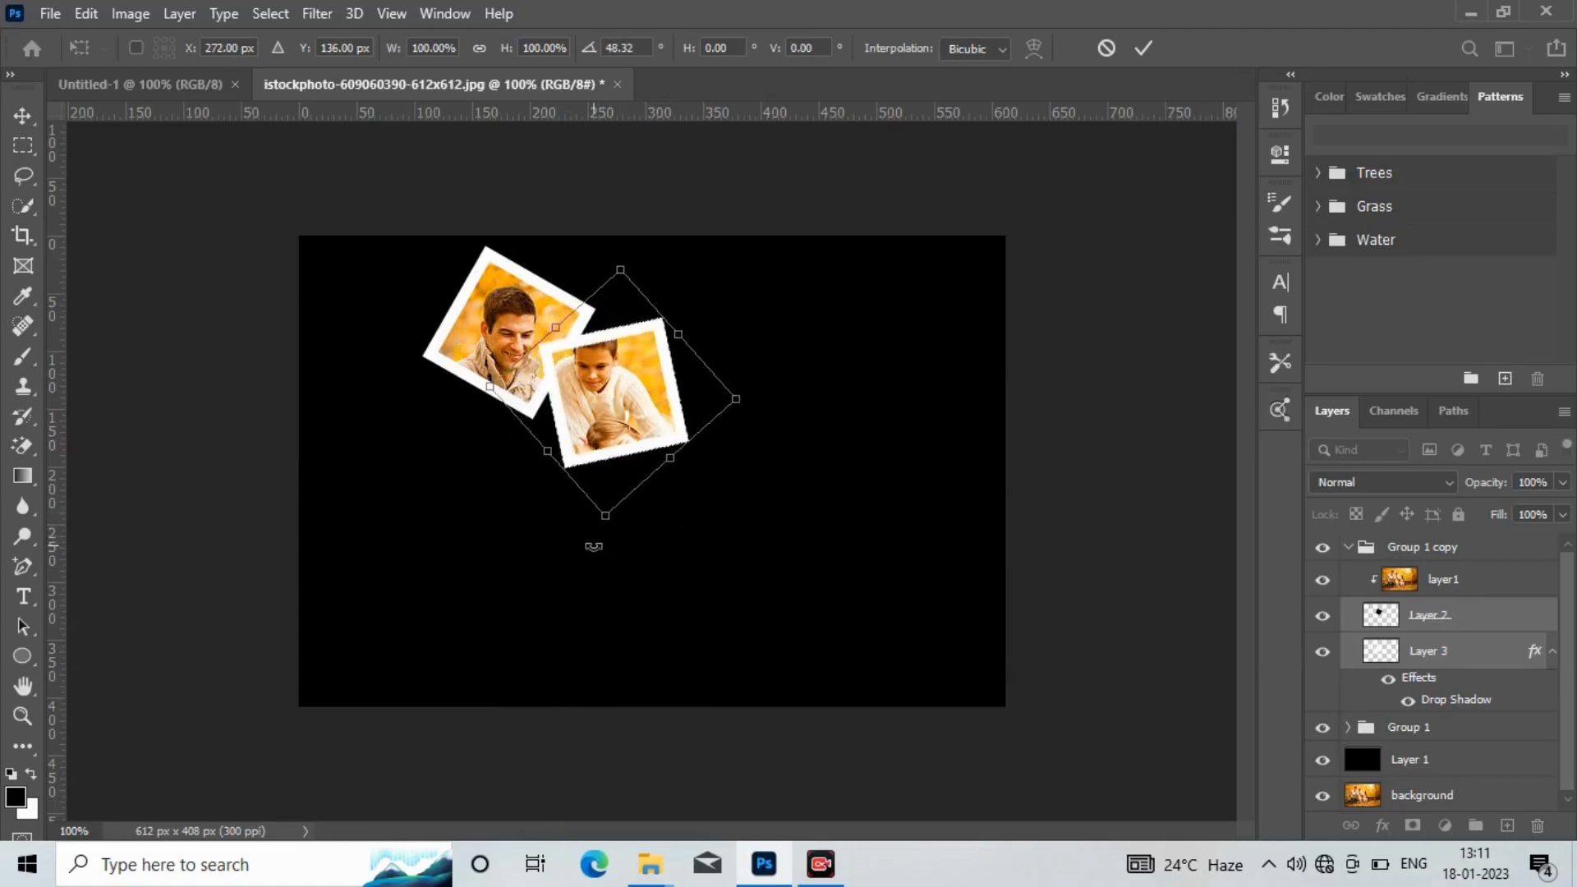
left_click_drag(601, 426, 601, 392)
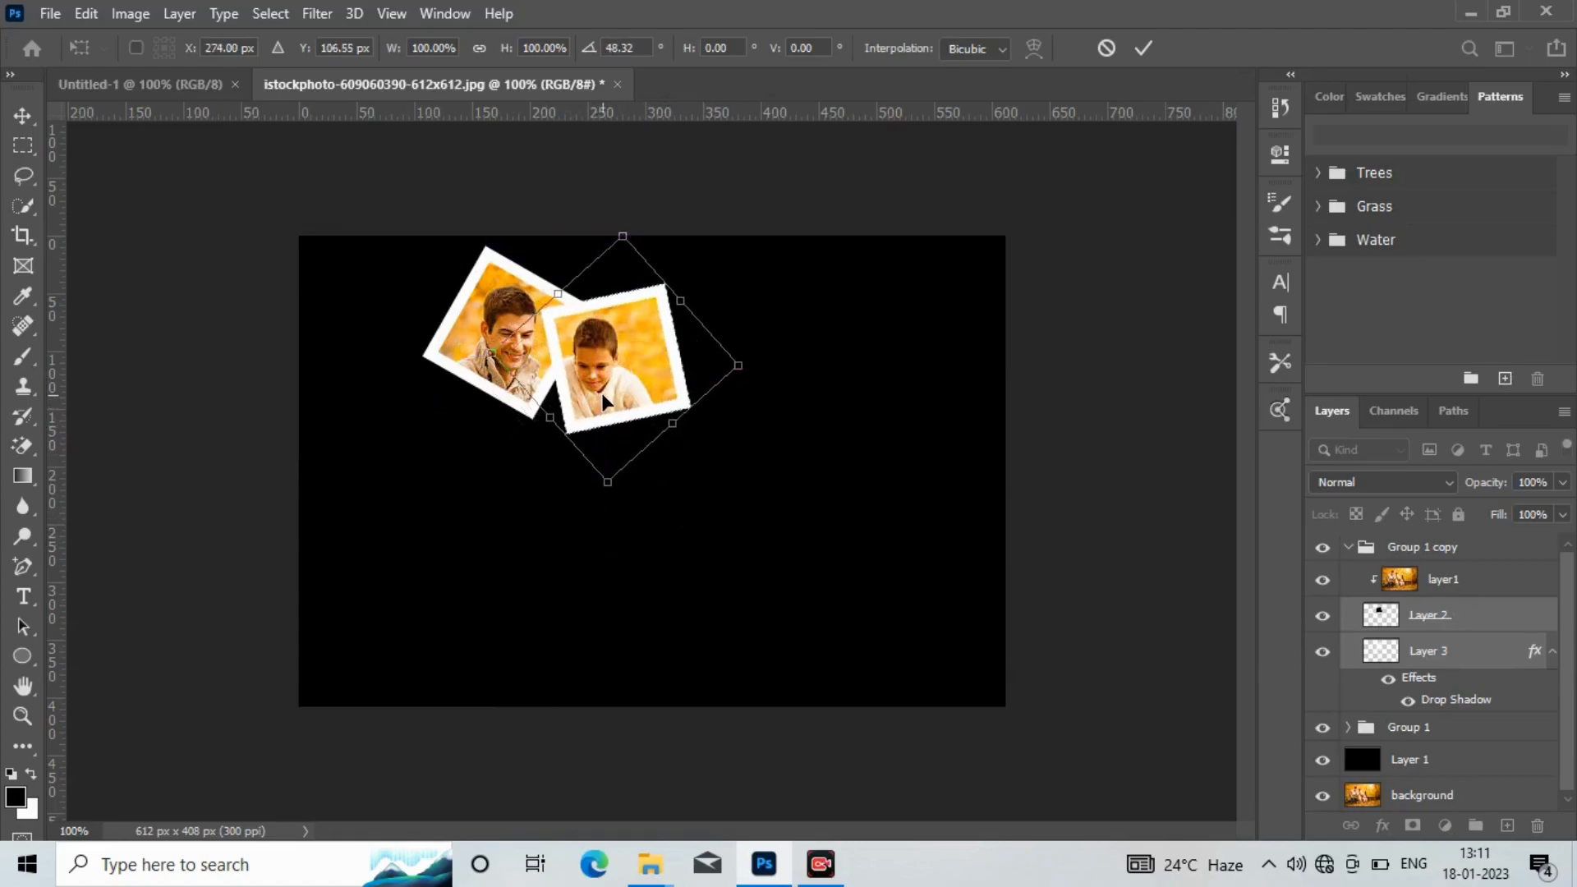
key("Return")
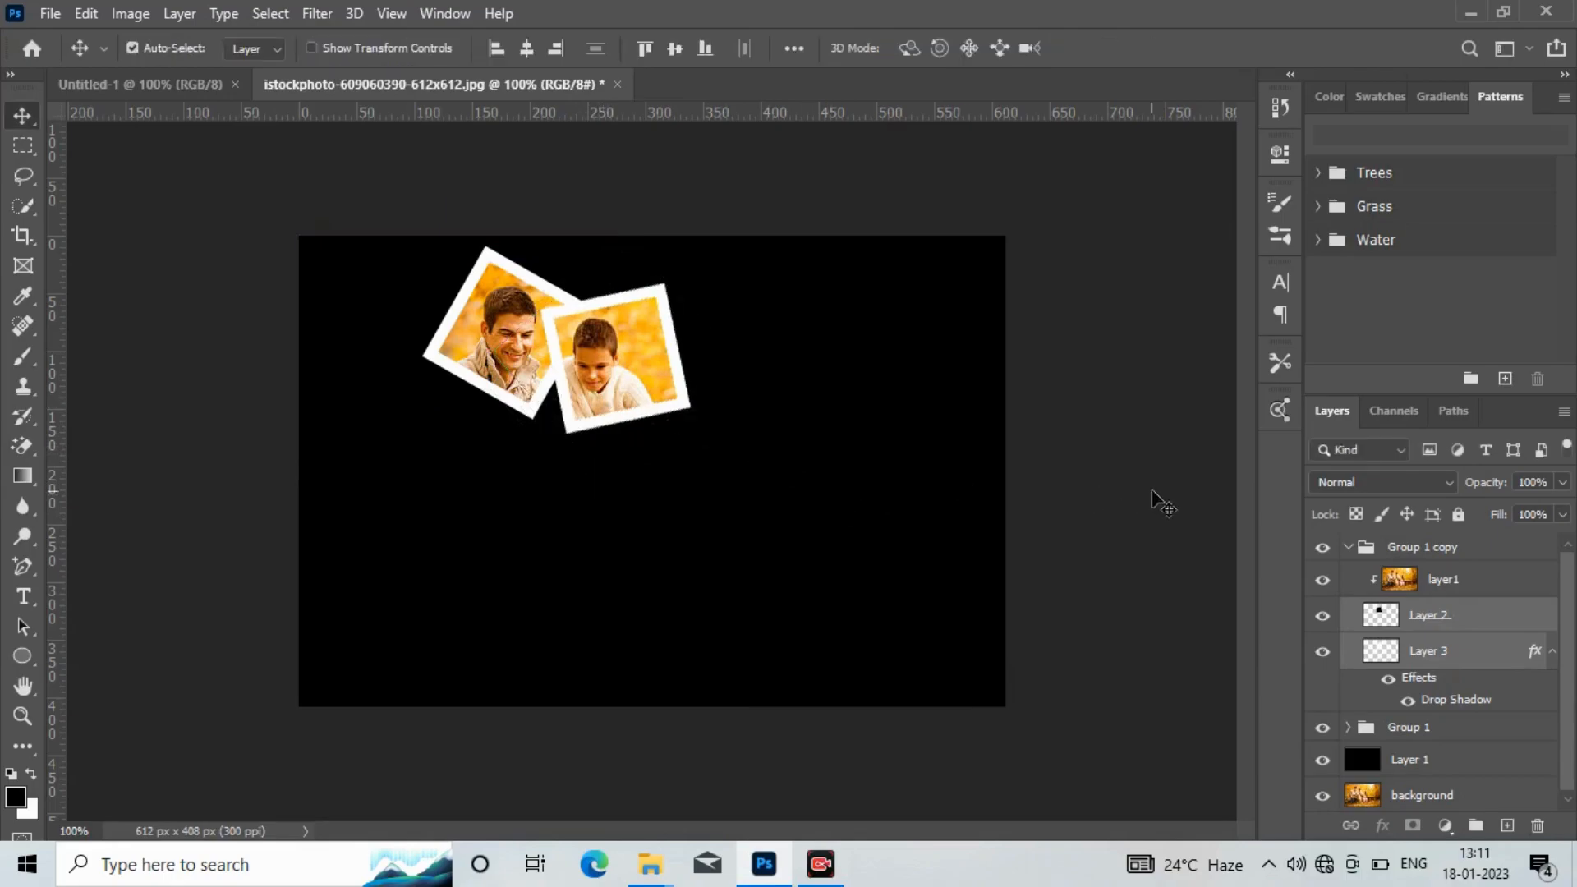
Duplicate the tile group, and place the copy's Layer 2 and Layer 3 over the woman's face with a clockwise rotation
left_click(1347, 548)
key("ctrl+j")
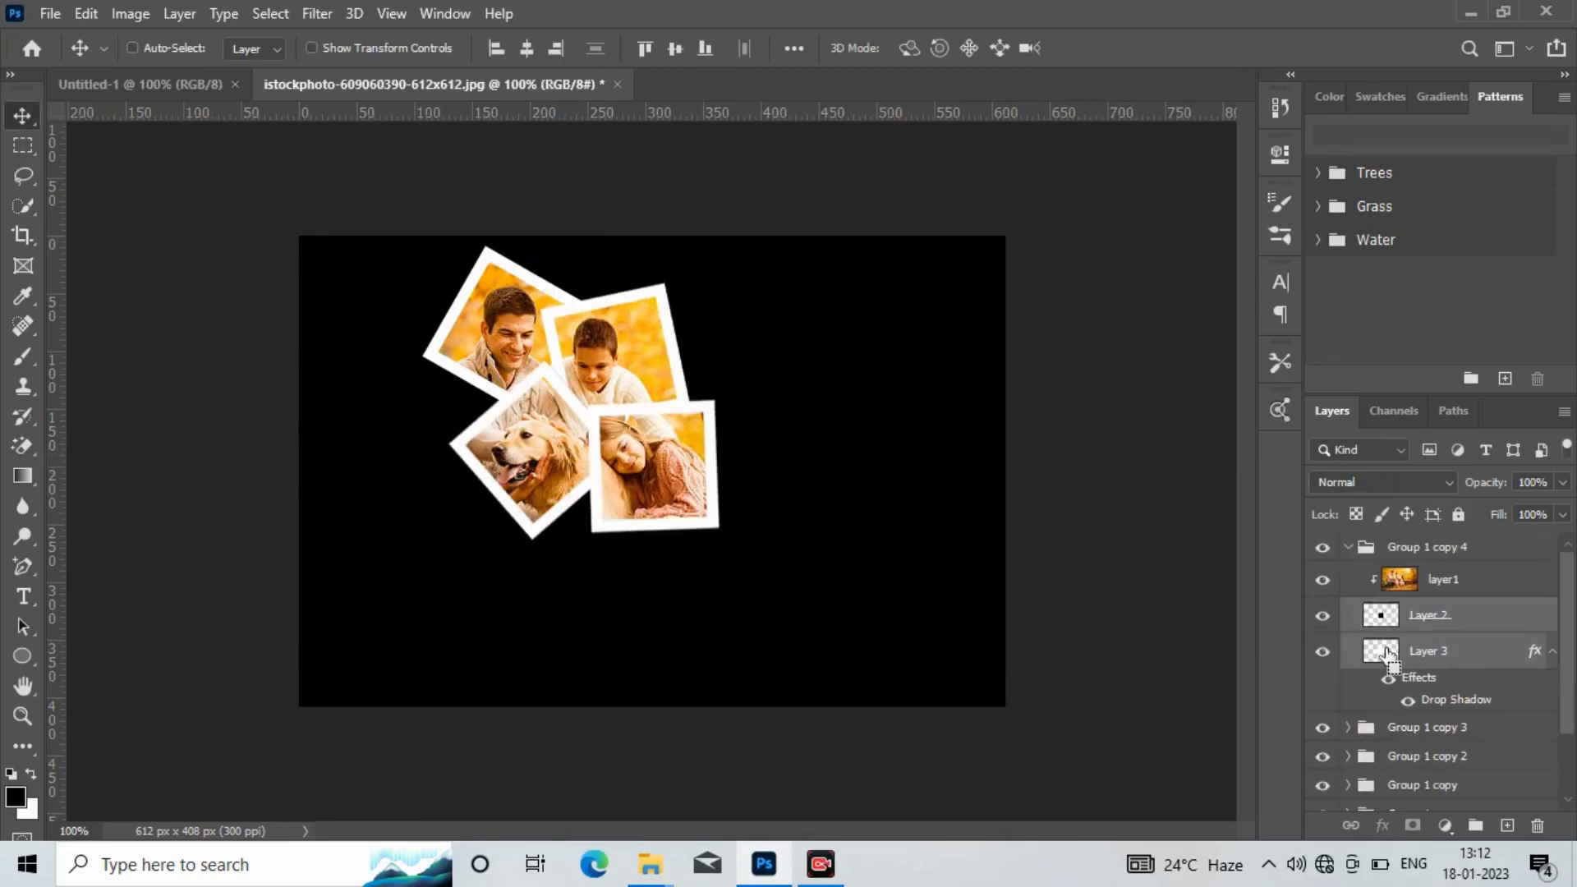
key("ctrl+t")
left_click_drag(656, 497, 441, 444)
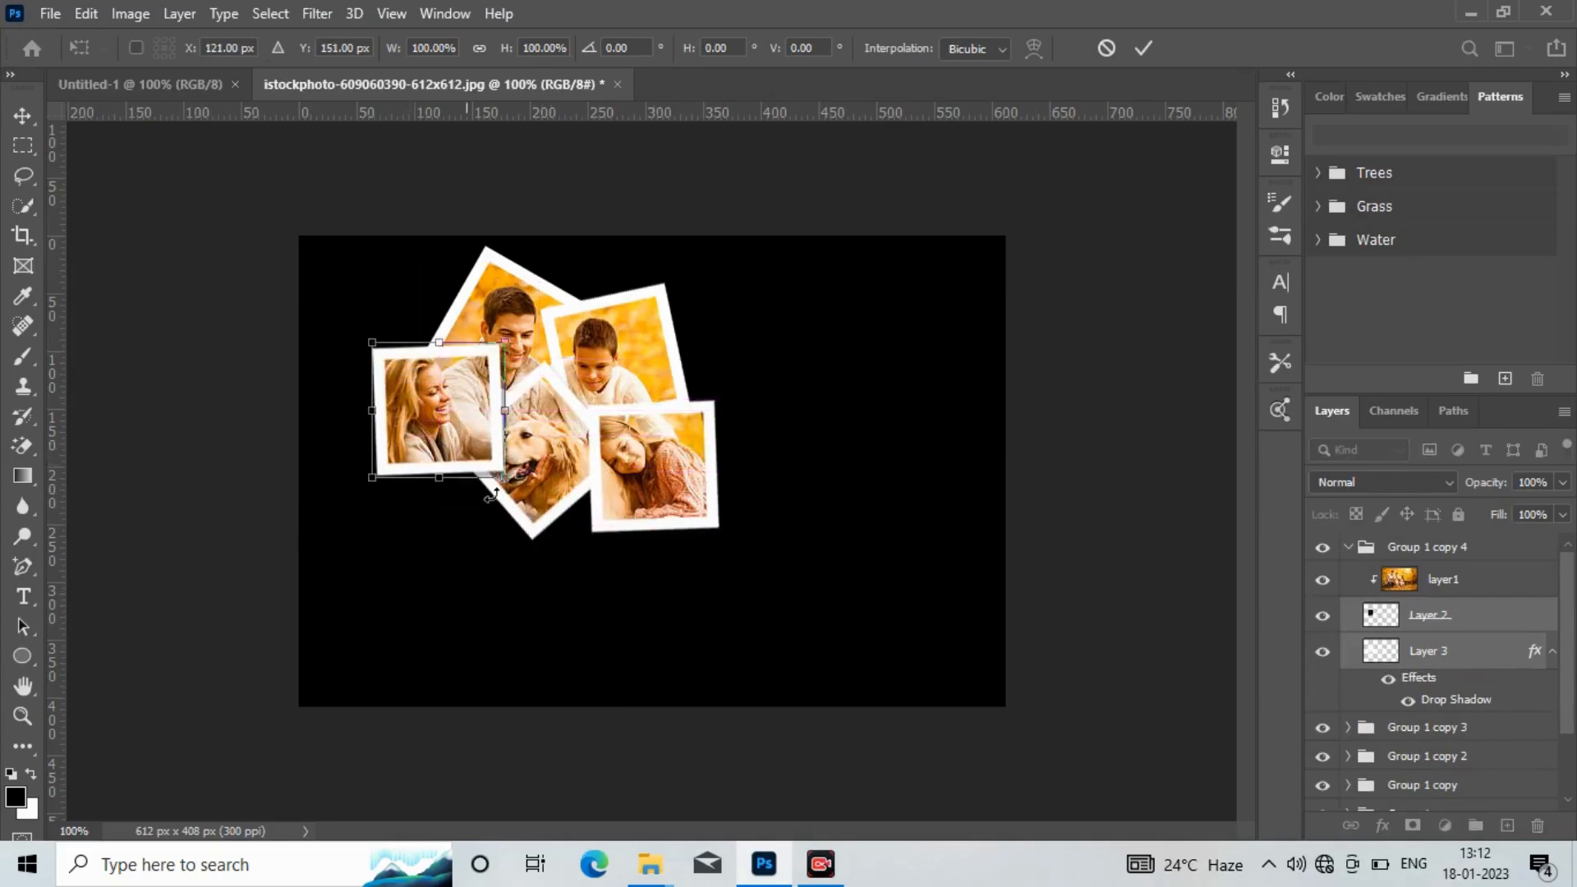
left_click_drag(511, 504, 420, 526)
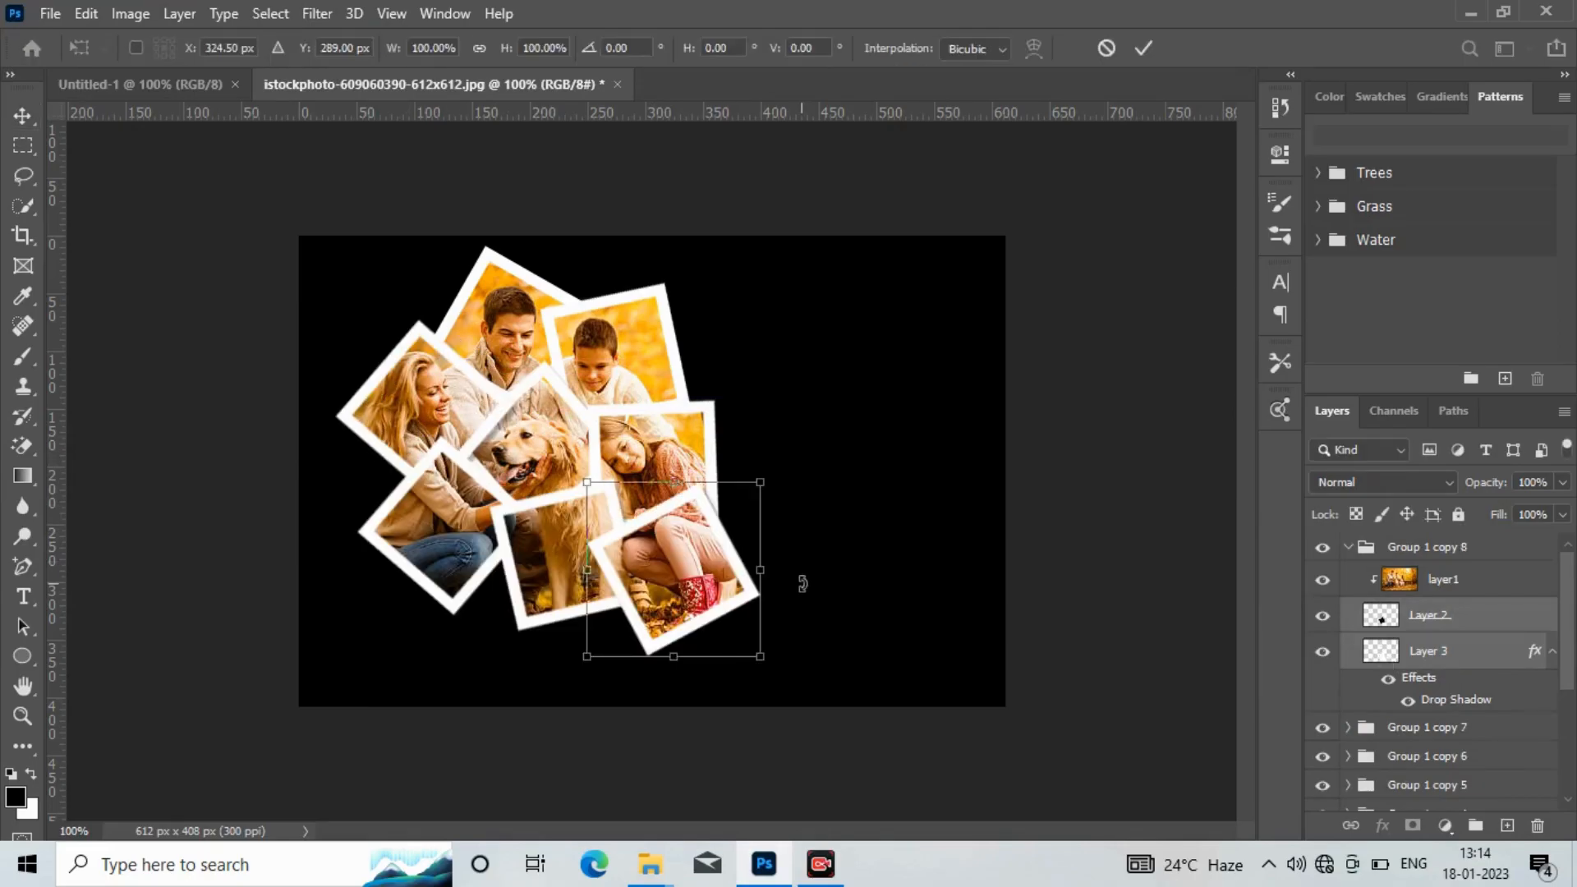
Move Layer 2 and Layer 3 of Group 1 copy 8 onto the leaves below the dog and rotate them slightly clockwise
left_click_drag(696, 581, 615, 639)
left_click_drag(696, 739, 658, 746)
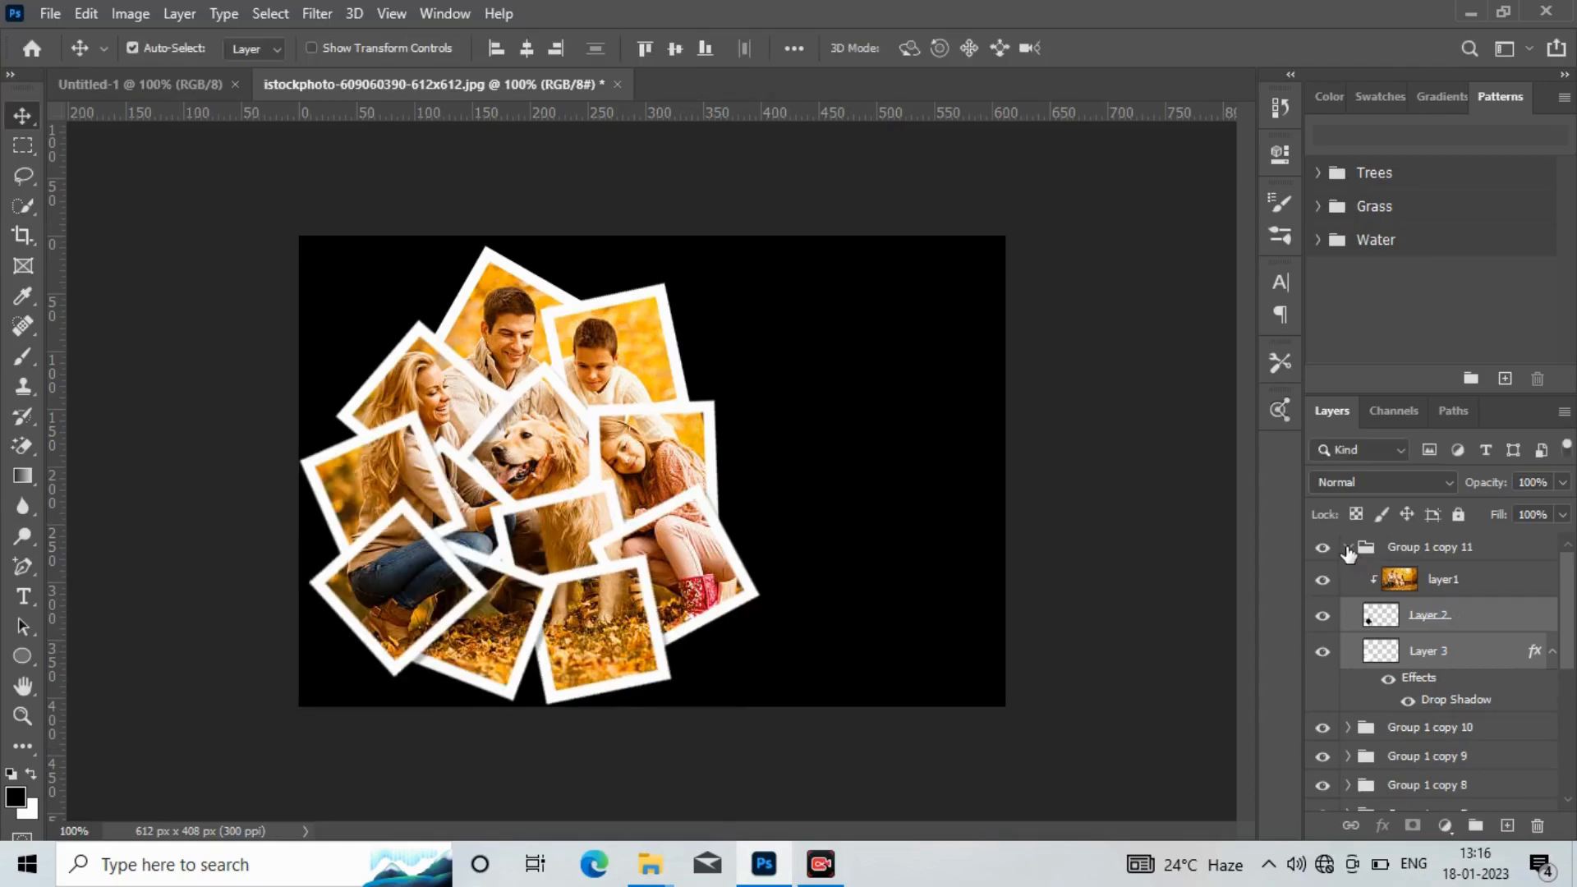
Combine all tile groups from Group 1 copy 11 through Group 1 into one group, and hide the black Layer 1
left_click(1349, 547)
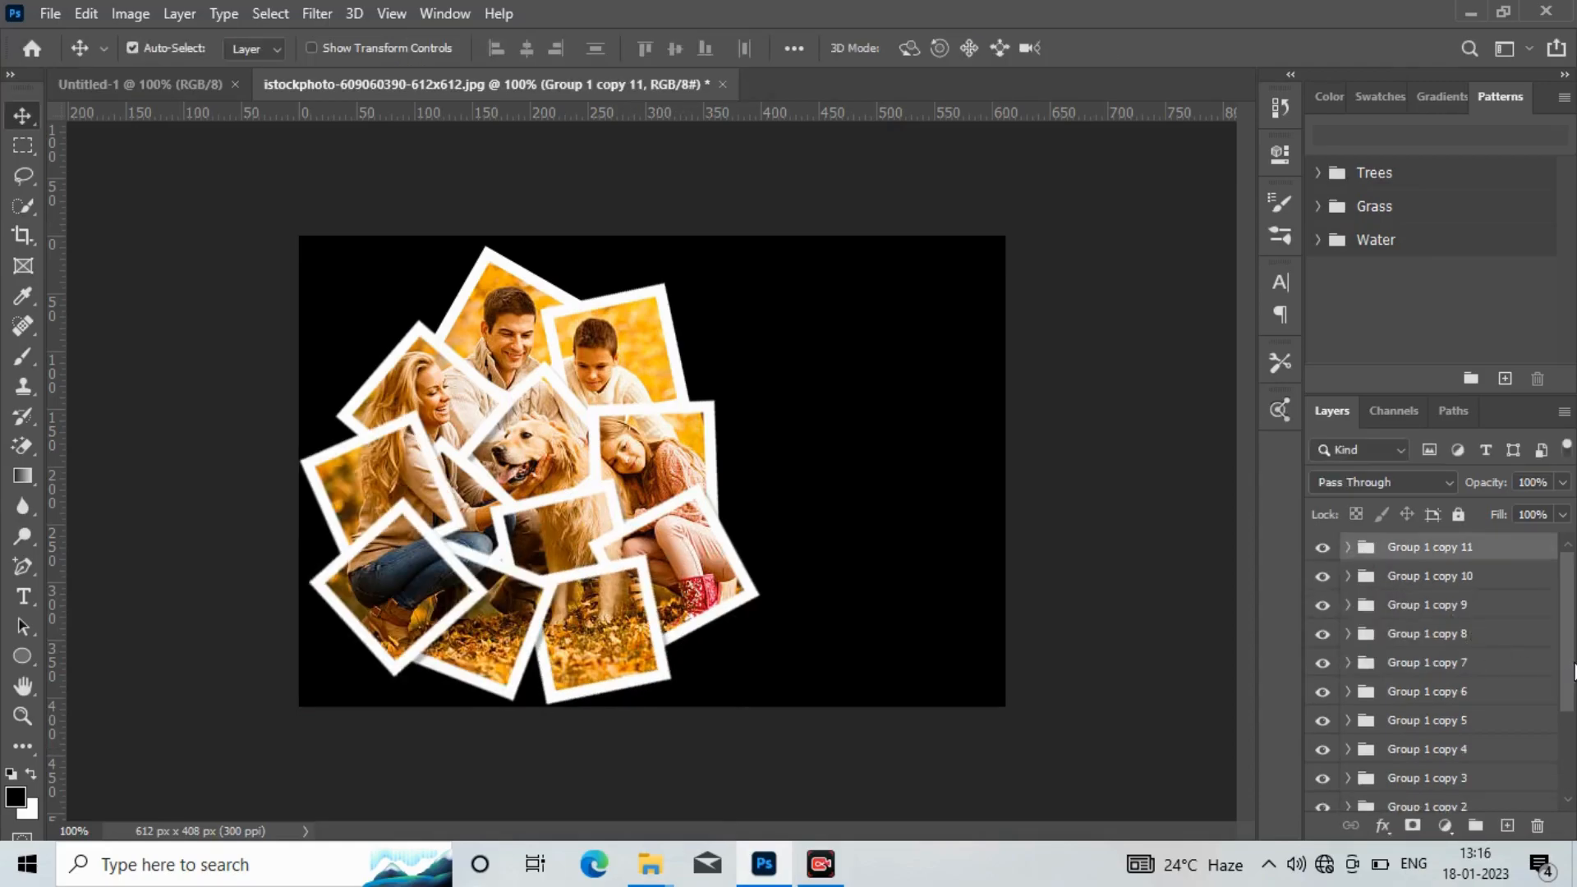
scroll(1571, 670, "down", 3)
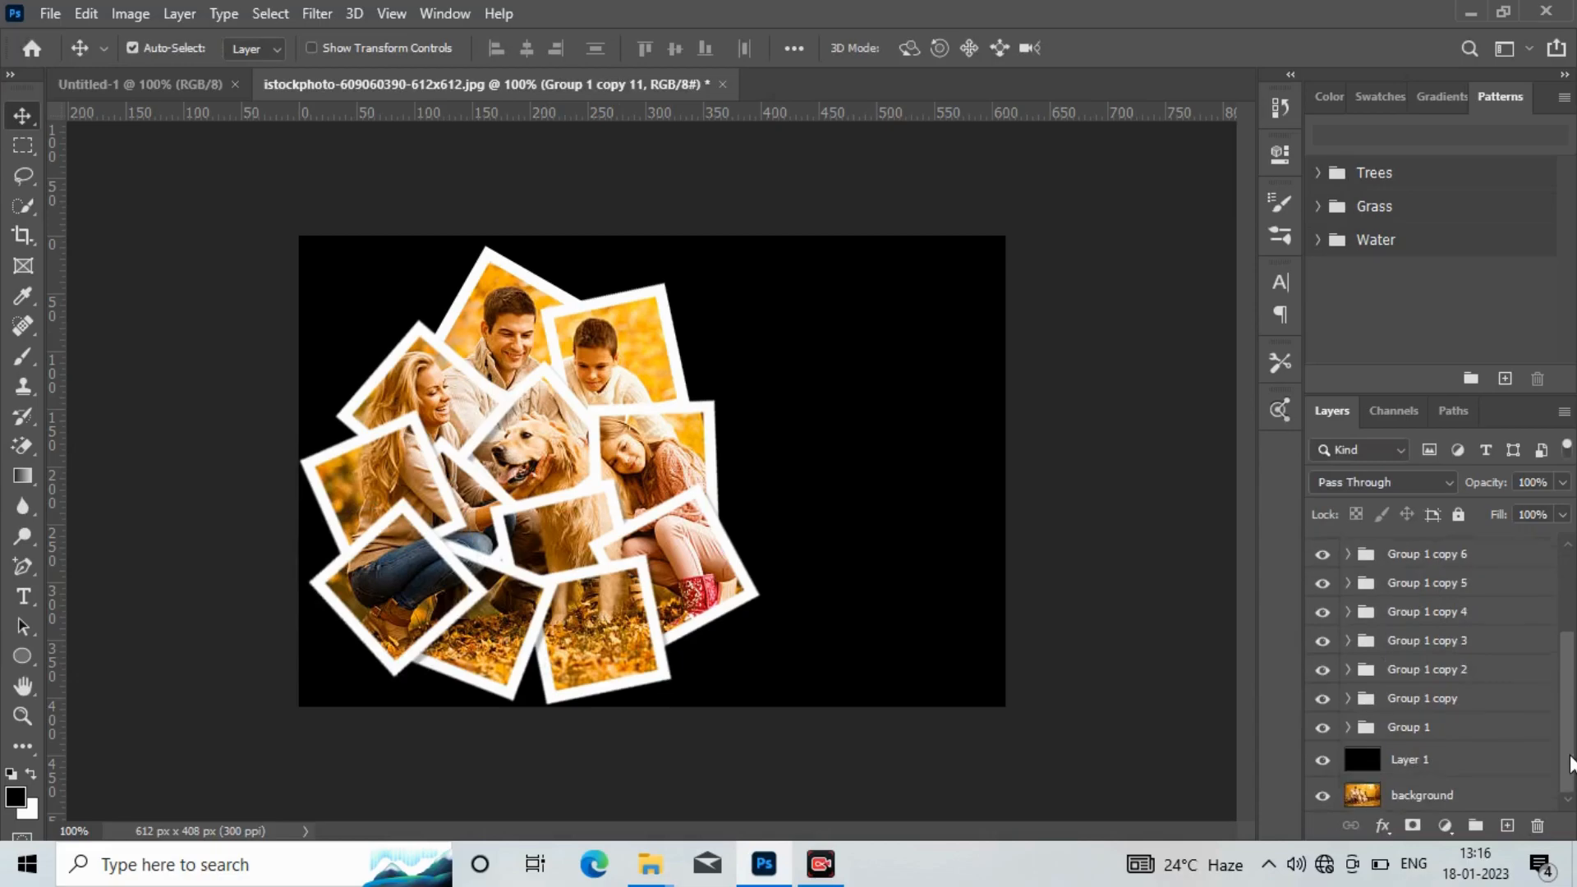
left_click(1469, 727, "shift")
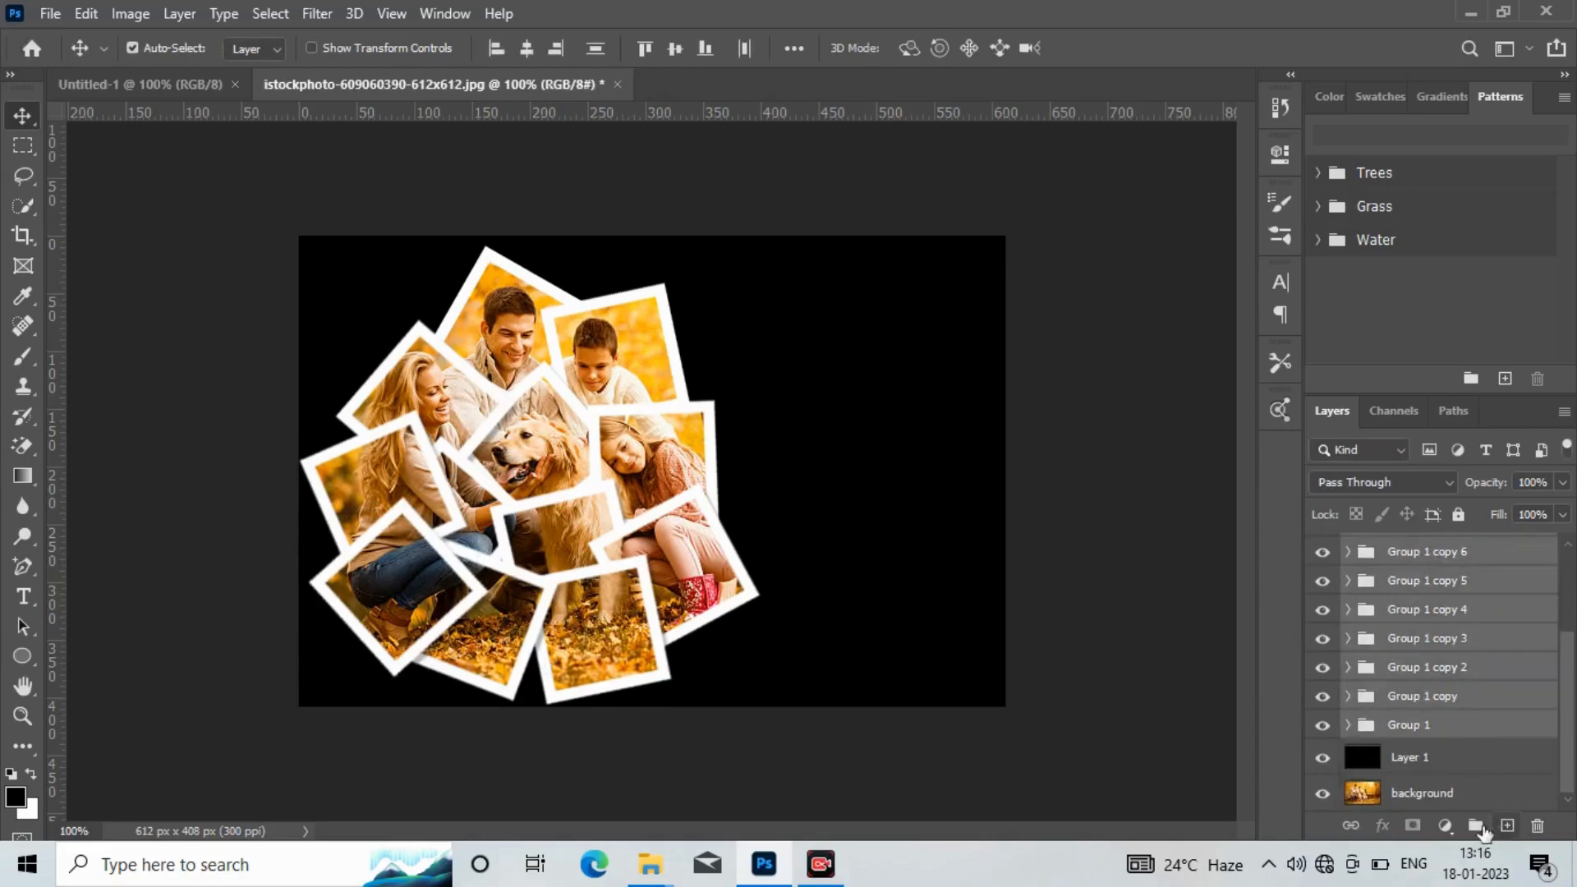
left_click(1477, 829)
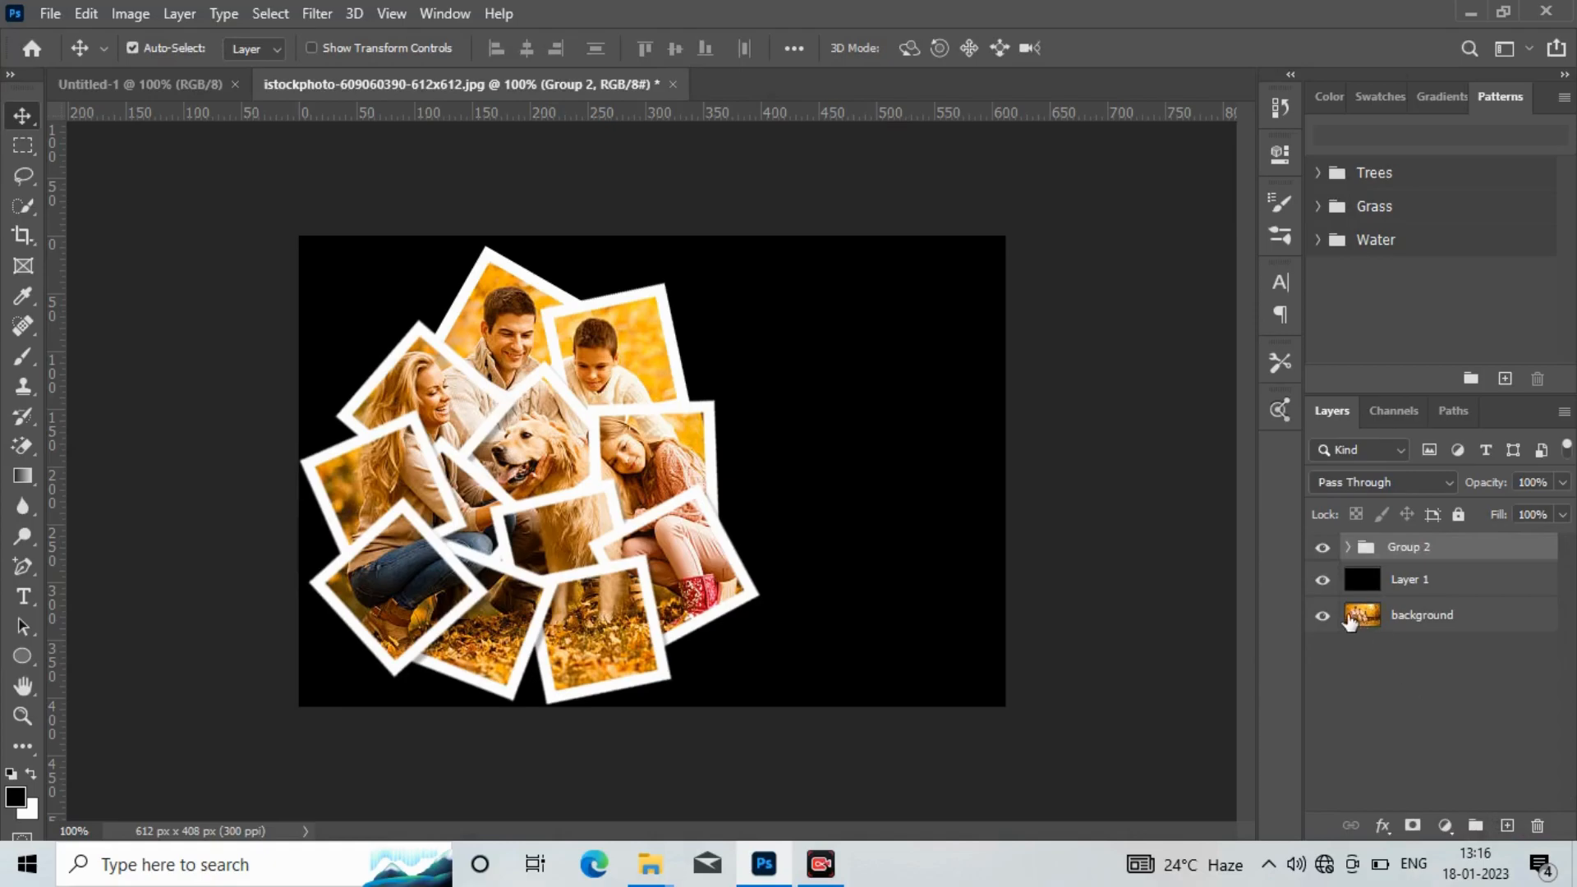
left_click(1323, 582)
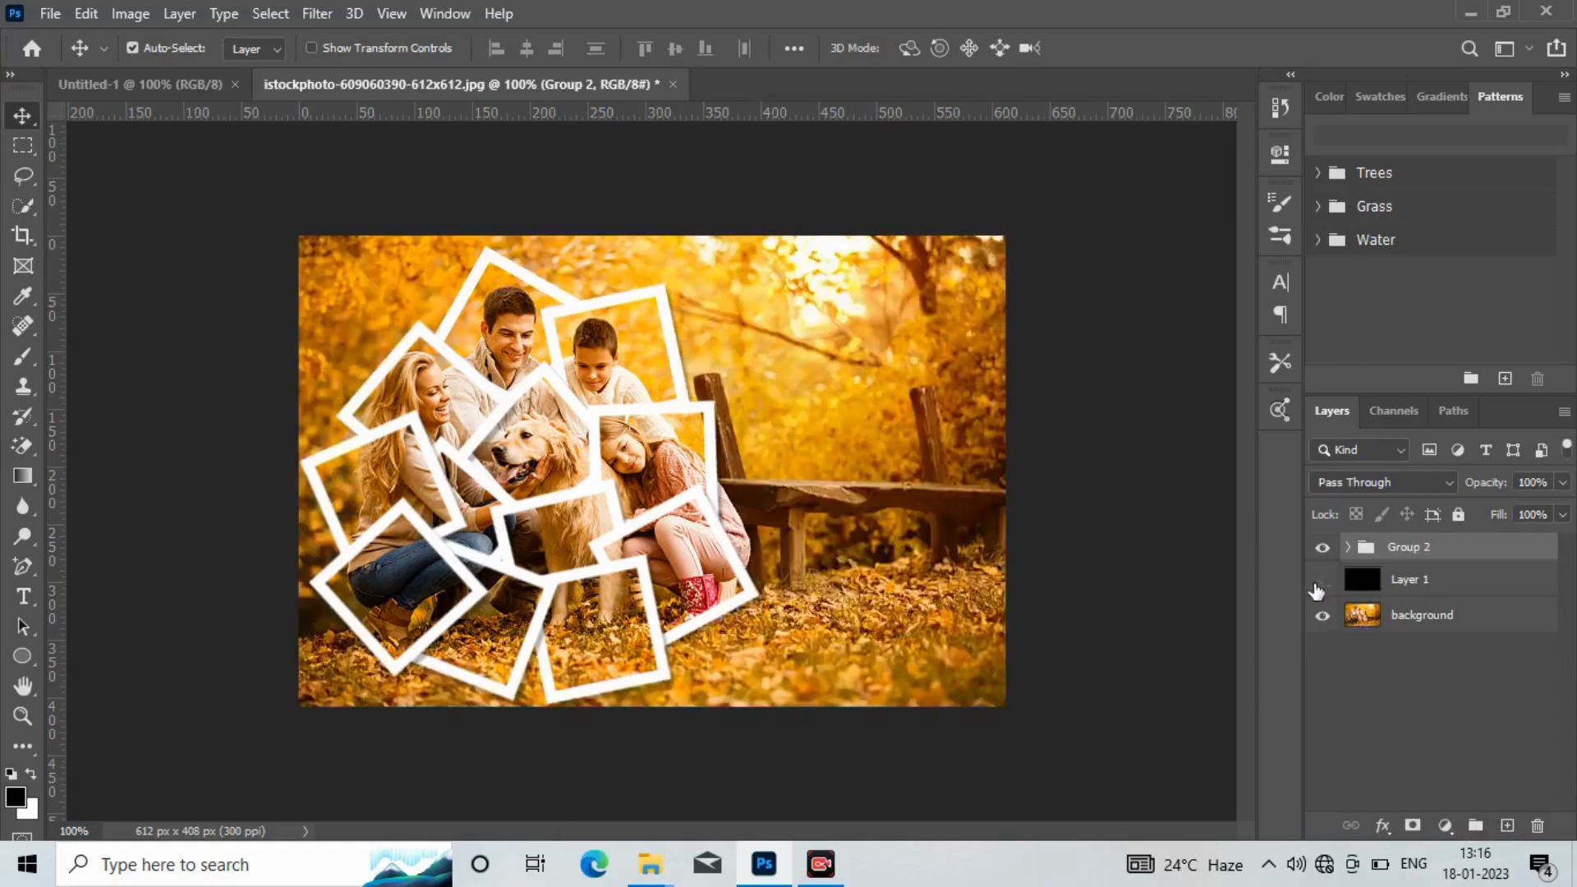
left_click(1437, 684)
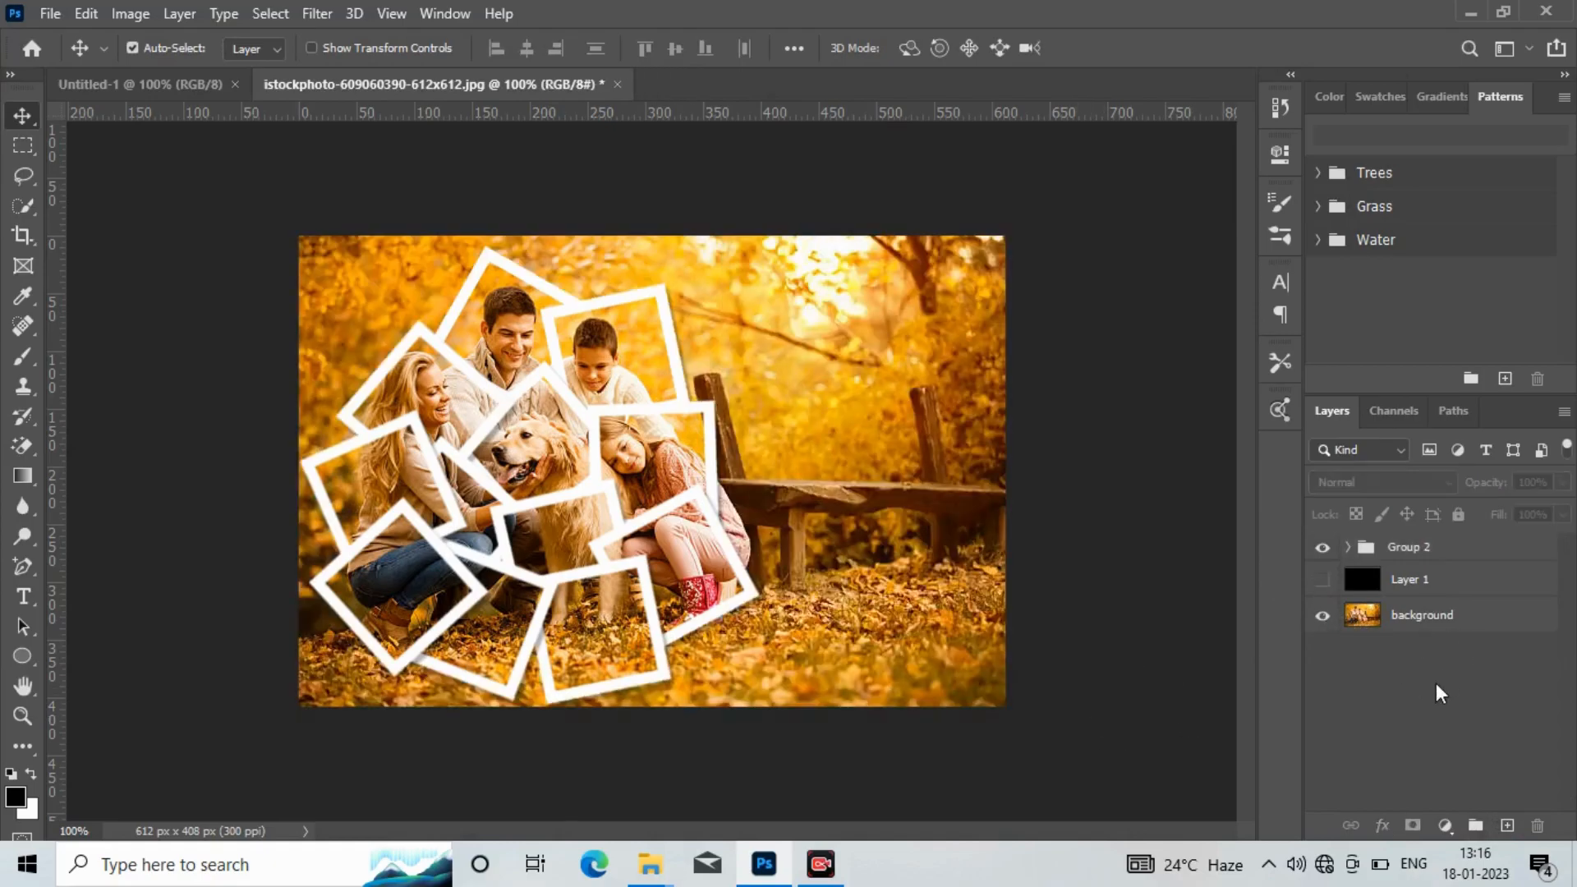